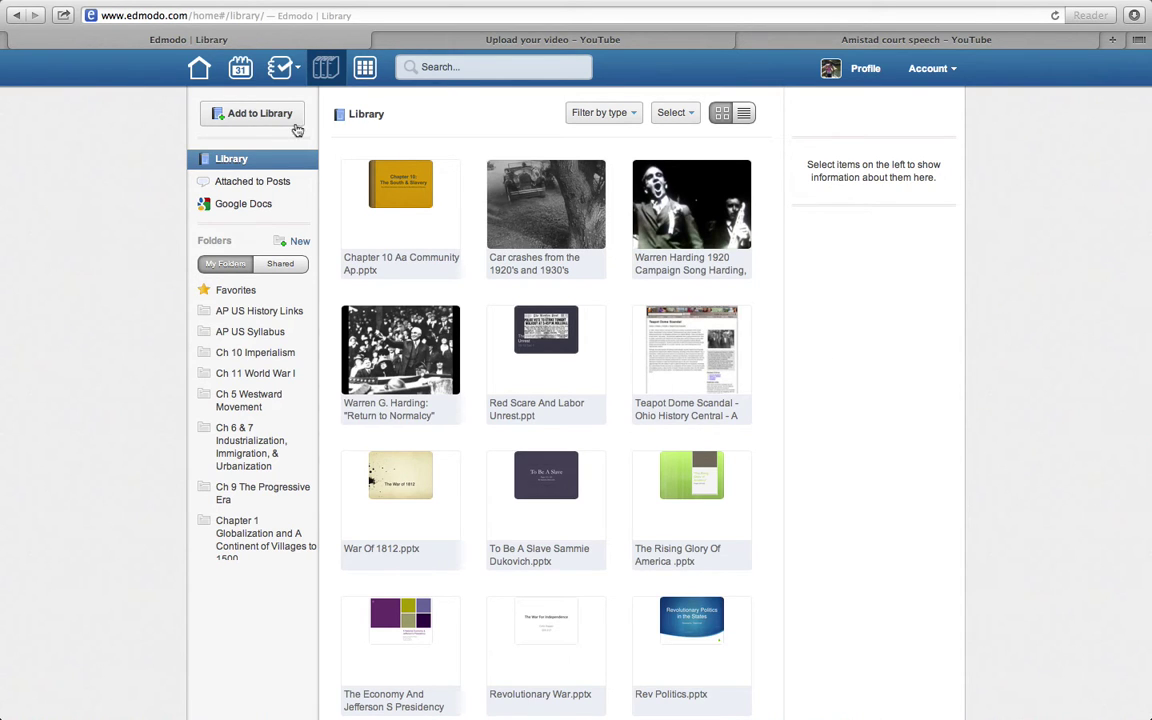
pyautogui.click(258, 120)
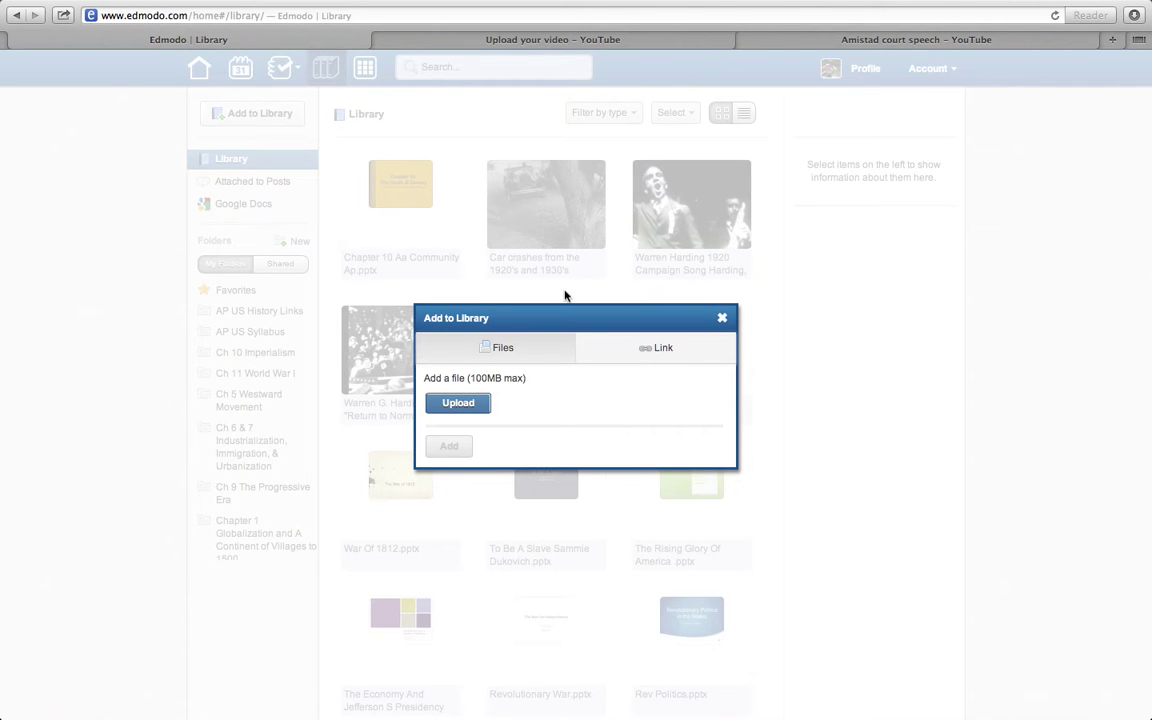
pyautogui.click(722, 318)
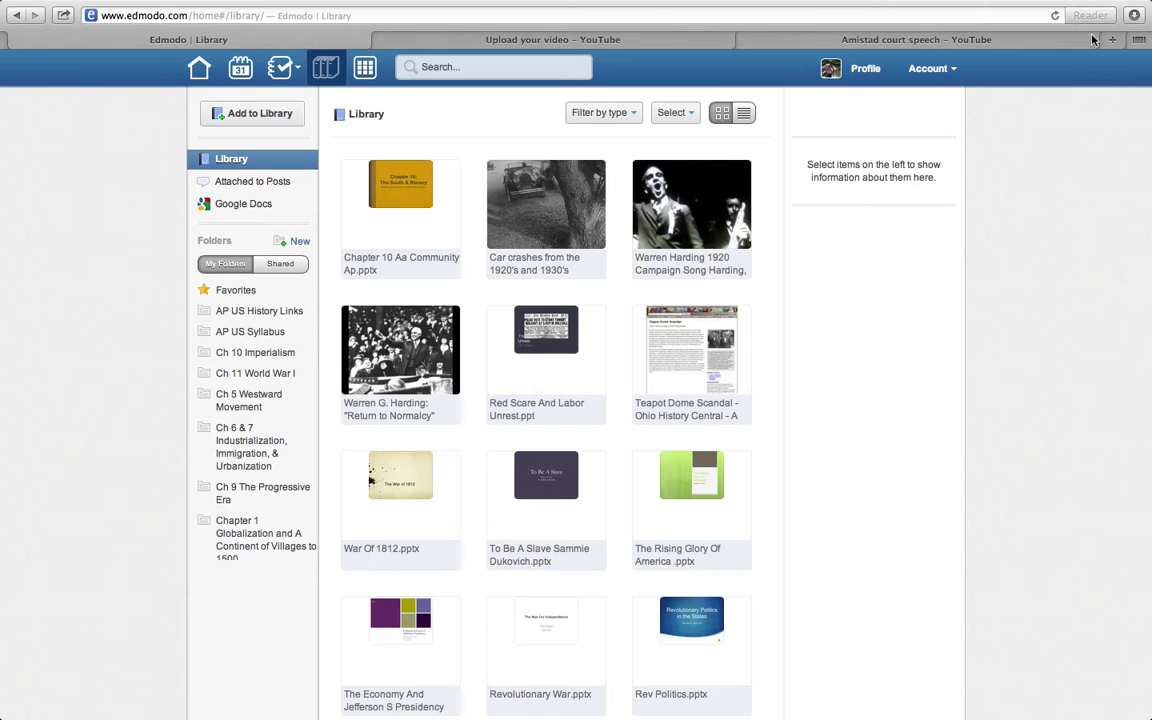
# Switch to the YouTube results for "Amistad court speech" and copy the page's full web address.
pyautogui.click(957, 41)
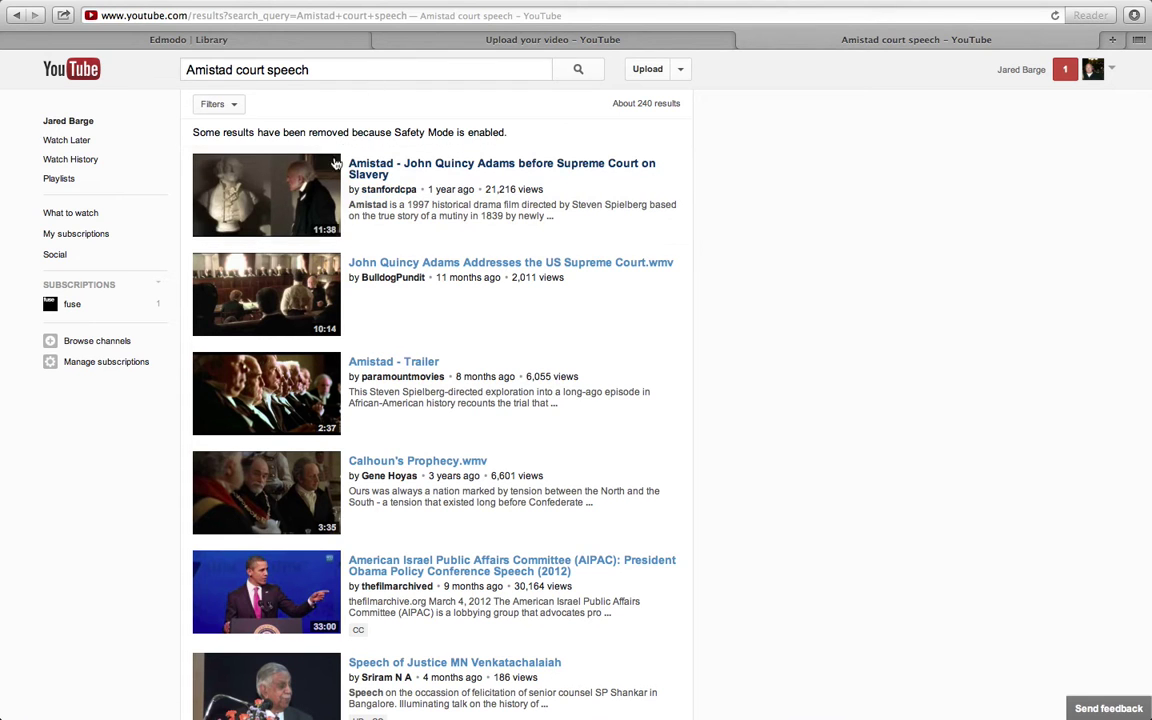
pyautogui.scroll(1, 300, 210)
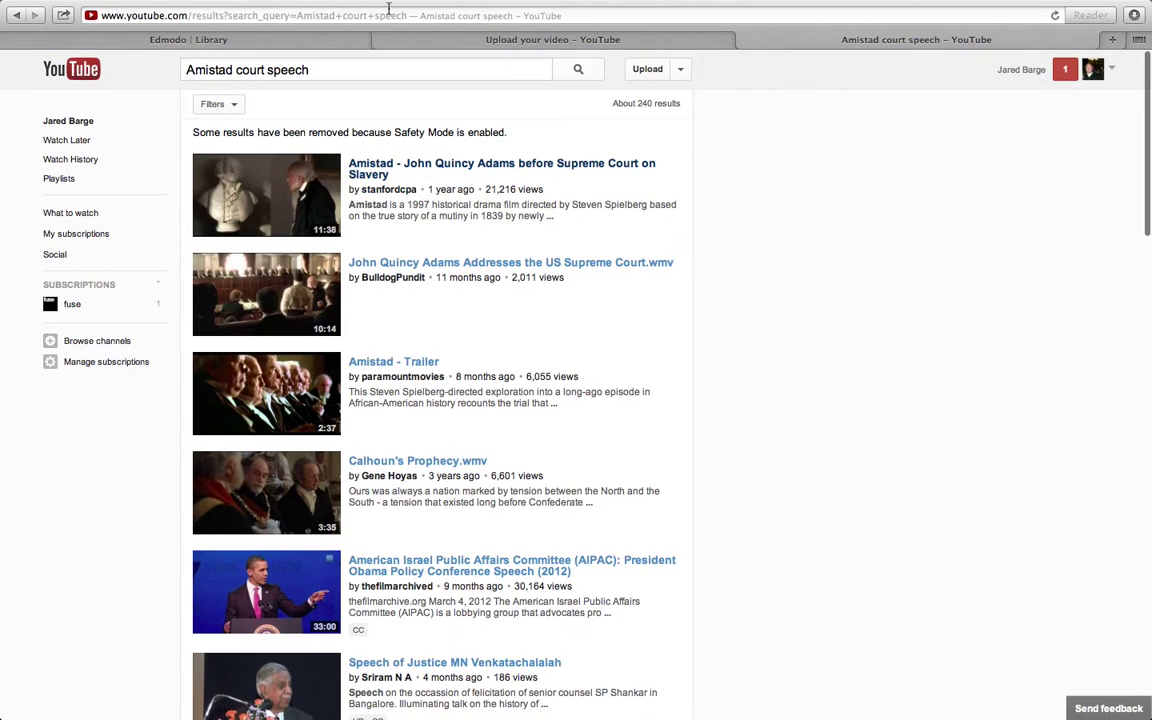
pyautogui.click(422, 17)
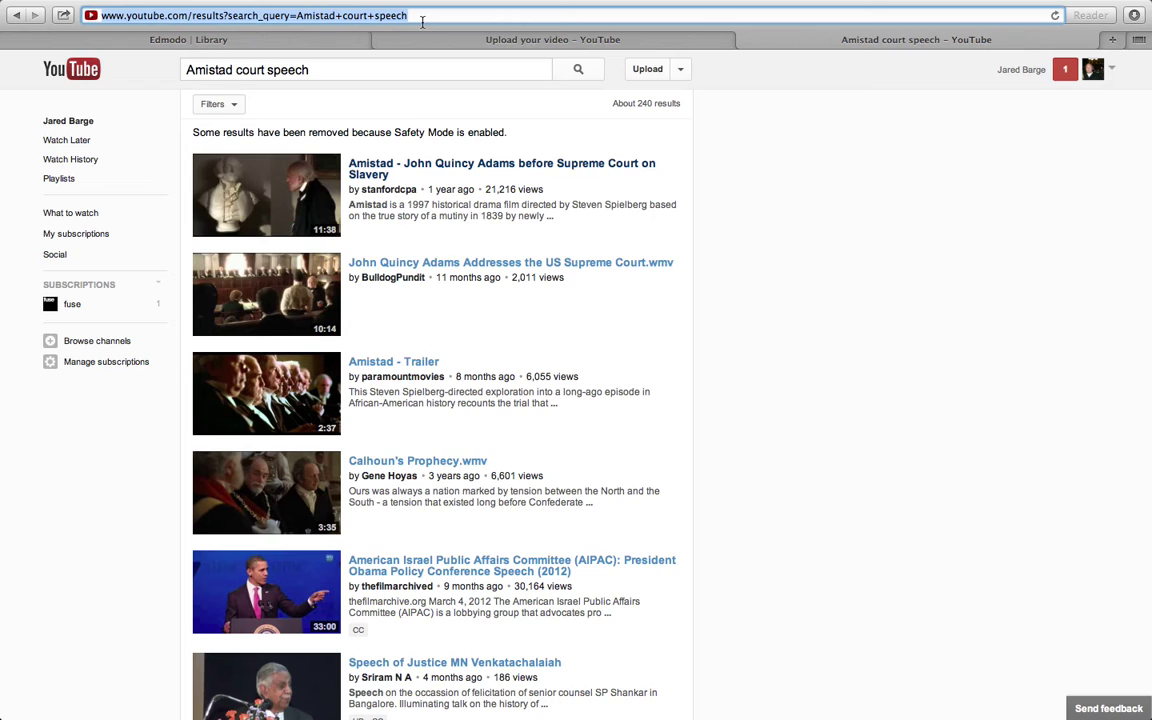
pyautogui.click(412, 16)
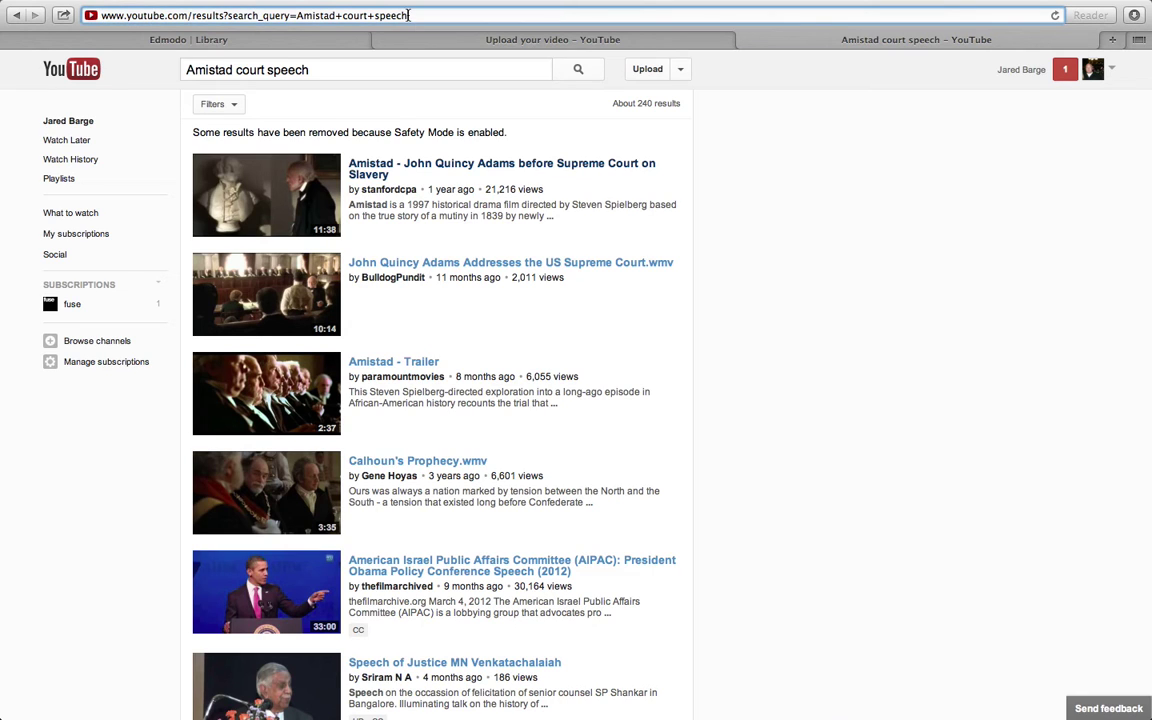
pyautogui.moveTo(408, 15); pyautogui.dragTo(108, 27)
pyautogui.hotkey('ctrl', 'c')
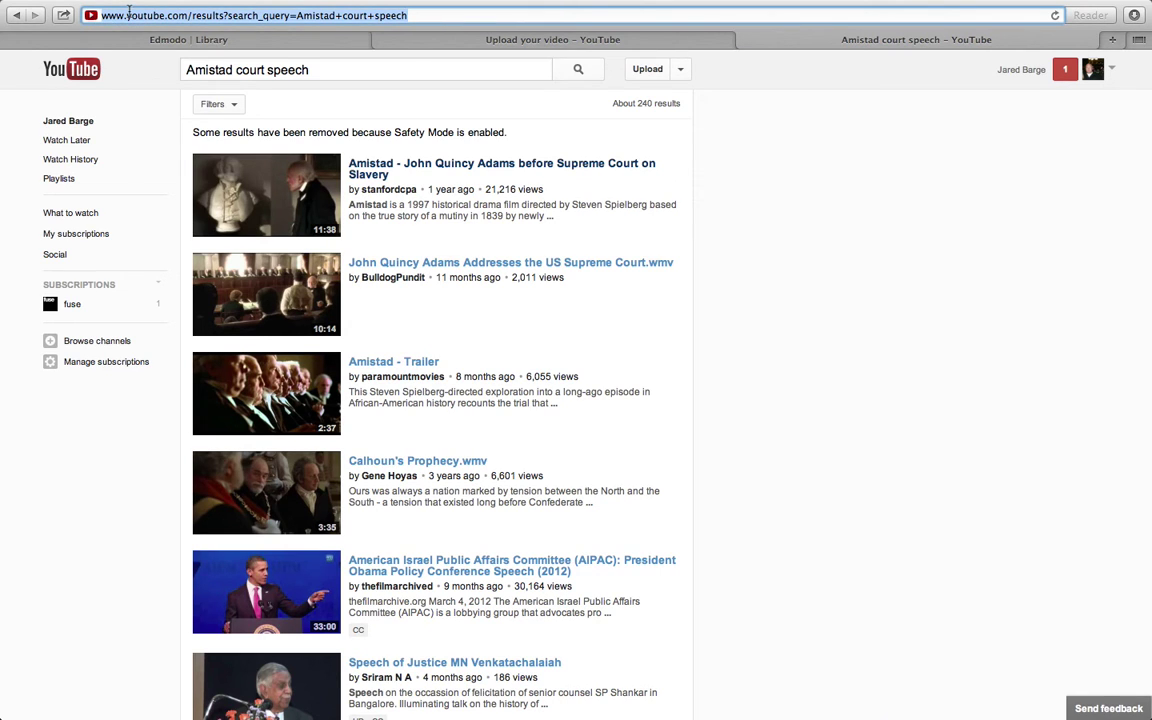
pyautogui.rightClick(129, 14)
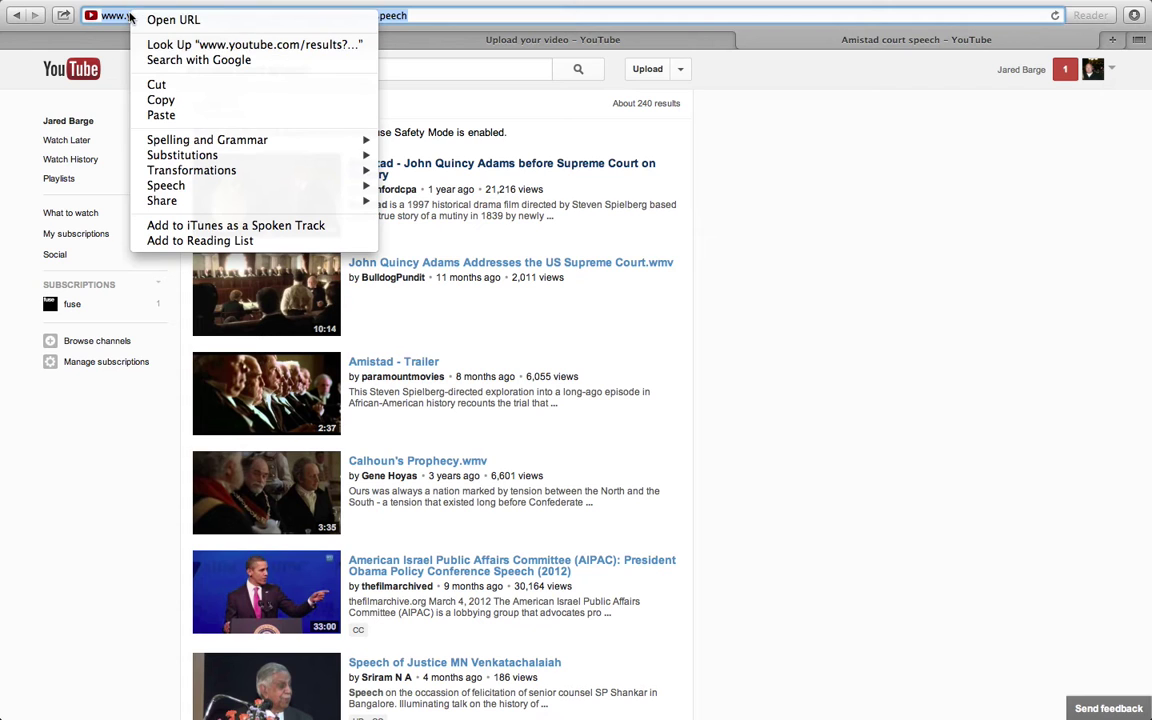
pyautogui.click(158, 99)
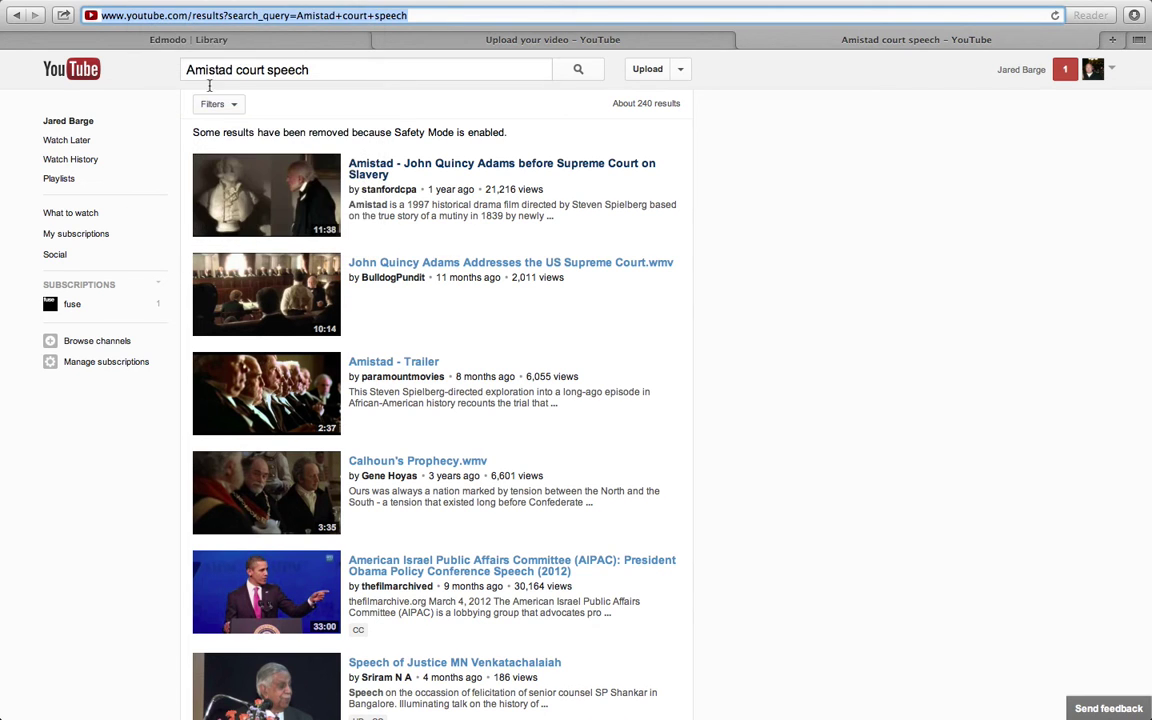
# Return to Edmodo and add the copied YouTube address to the library as a link titled "Amistad court speech - YouTube".
pyautogui.click(276, 40)
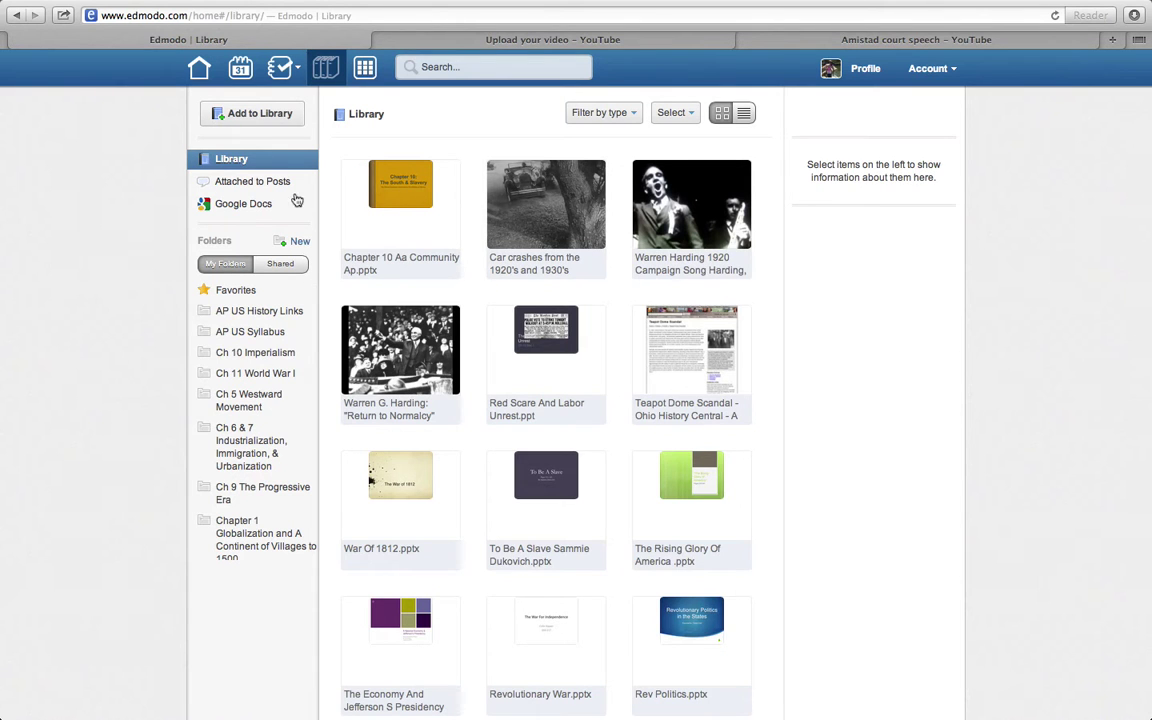
pyautogui.click(265, 116)
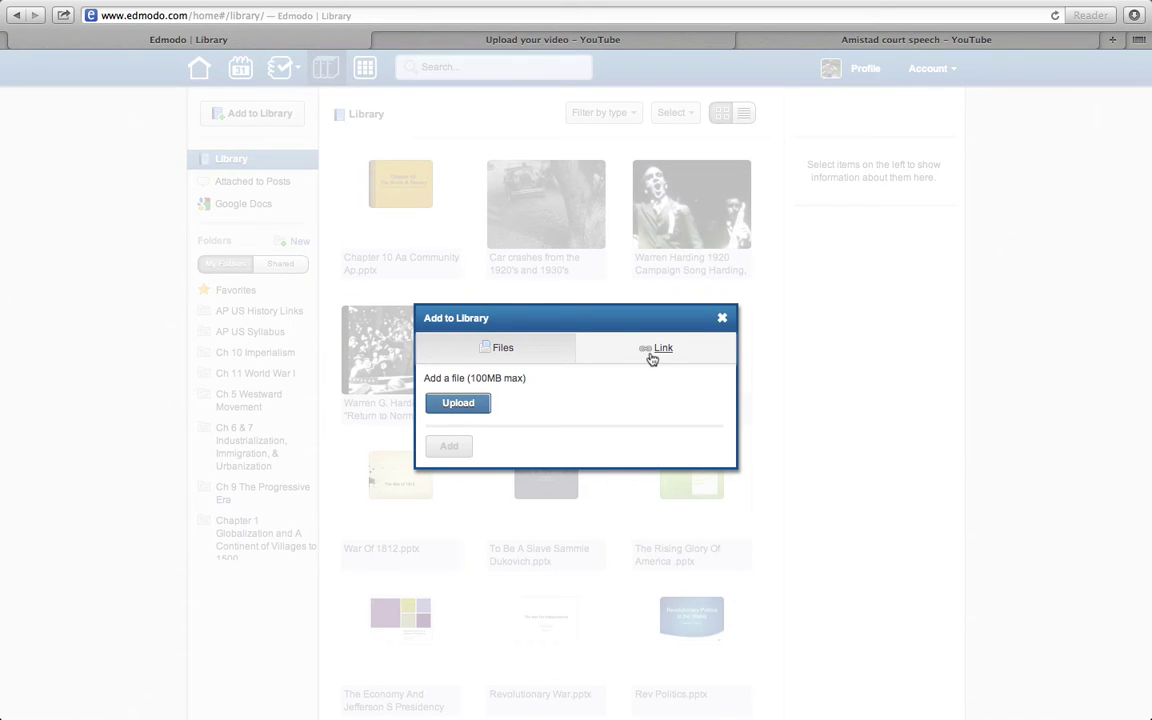
pyautogui.click(651, 352)
pyautogui.click(519, 380)
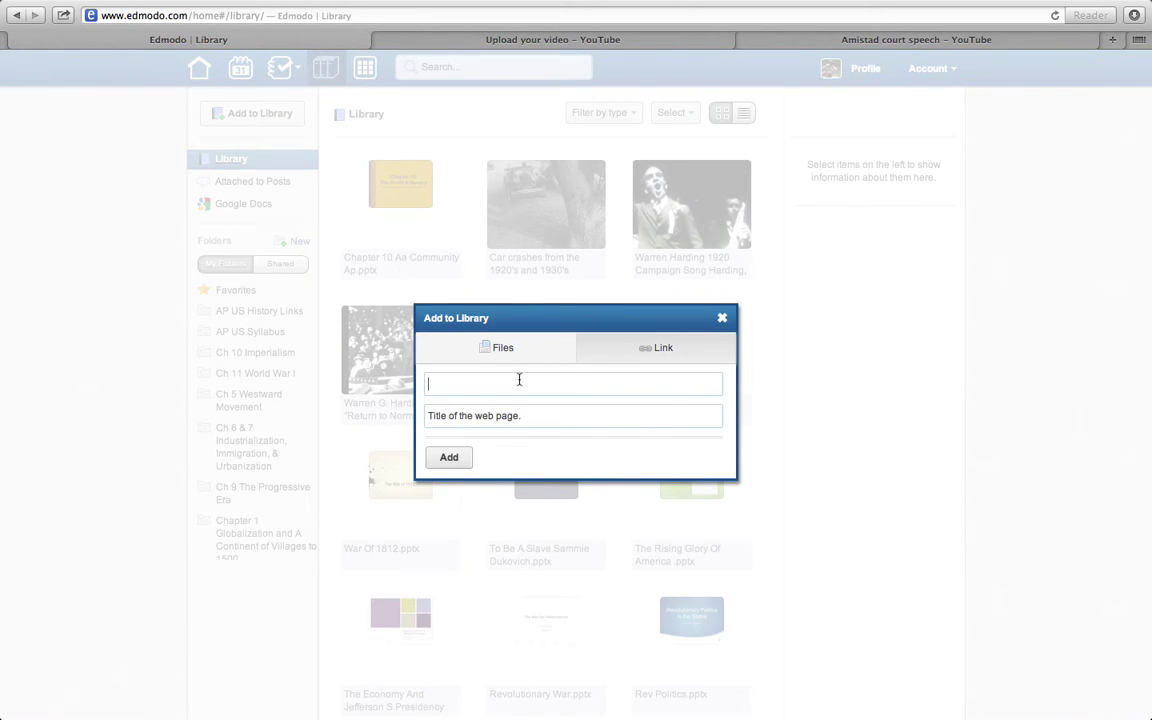
pyautogui.rightClick(519, 380)
pyautogui.click(553, 414)
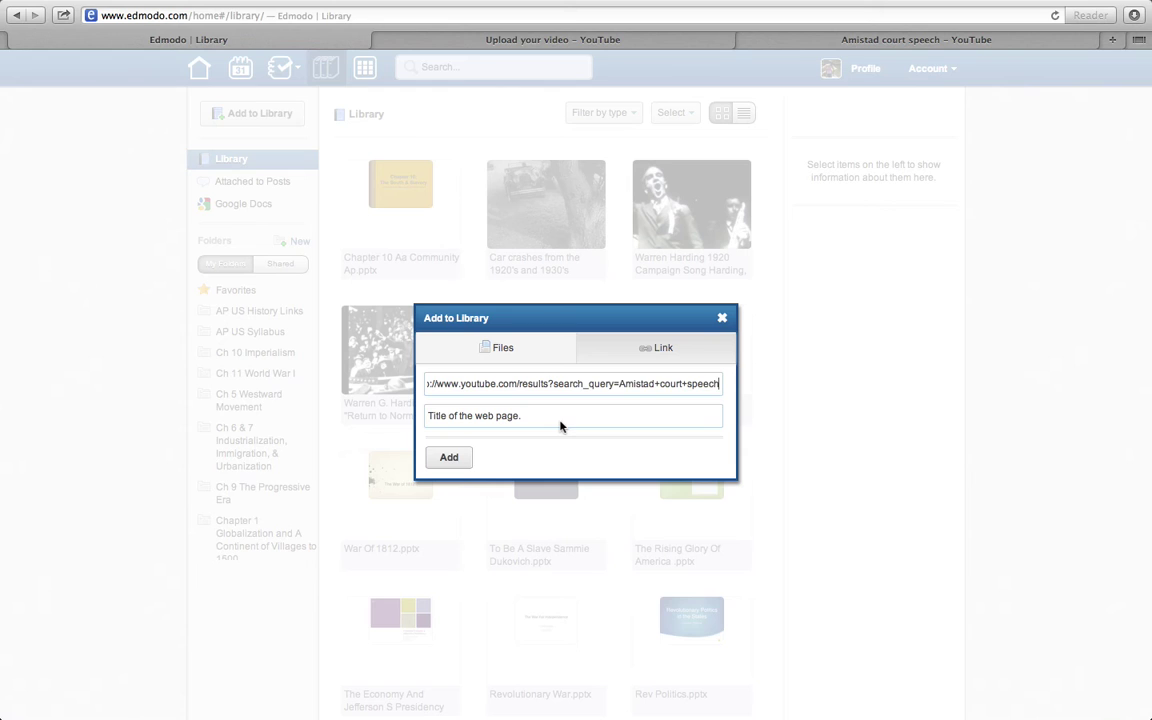
pyautogui.click(506, 464)
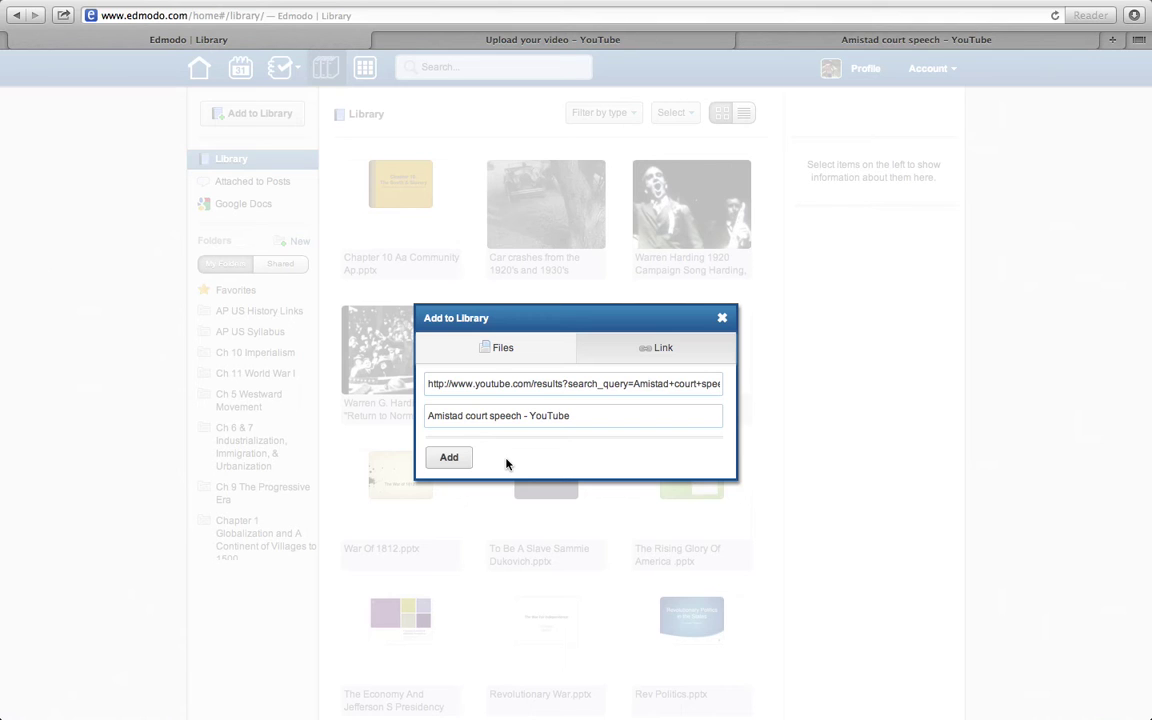
pyautogui.click(449, 459)
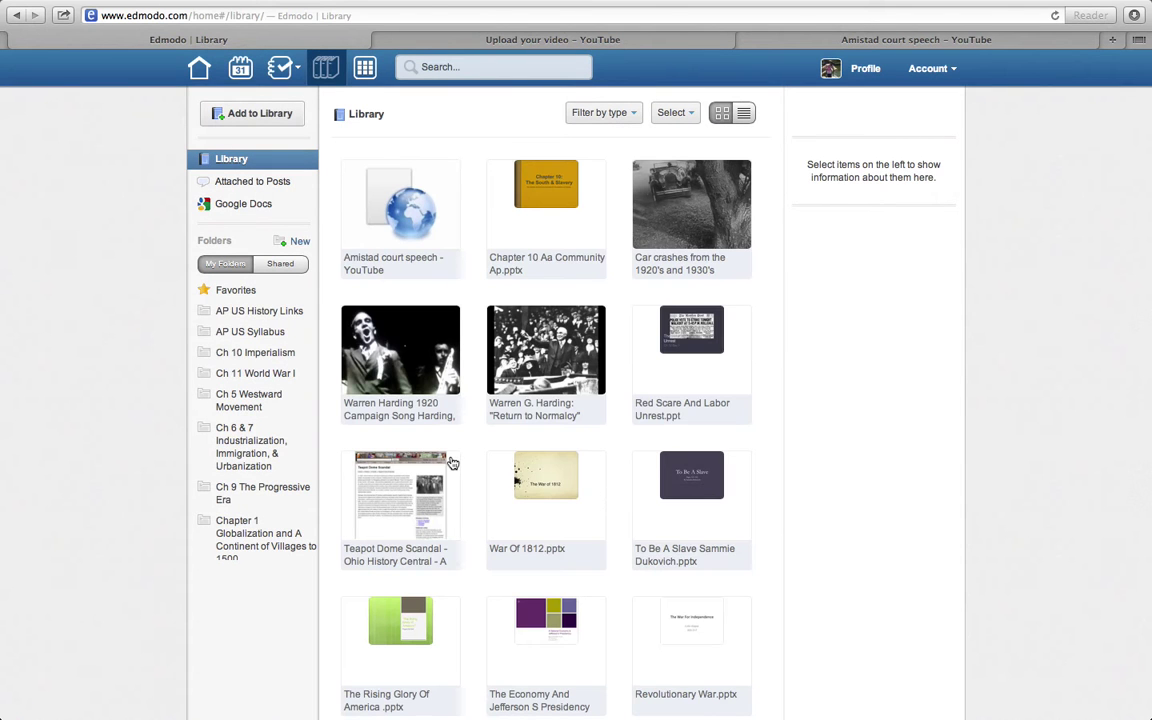
# Assign the "Amistad court speech - YouTube" link to the folder "Chapter 10 The South & Slavery 1790-1850".
pyautogui.click(443, 205)
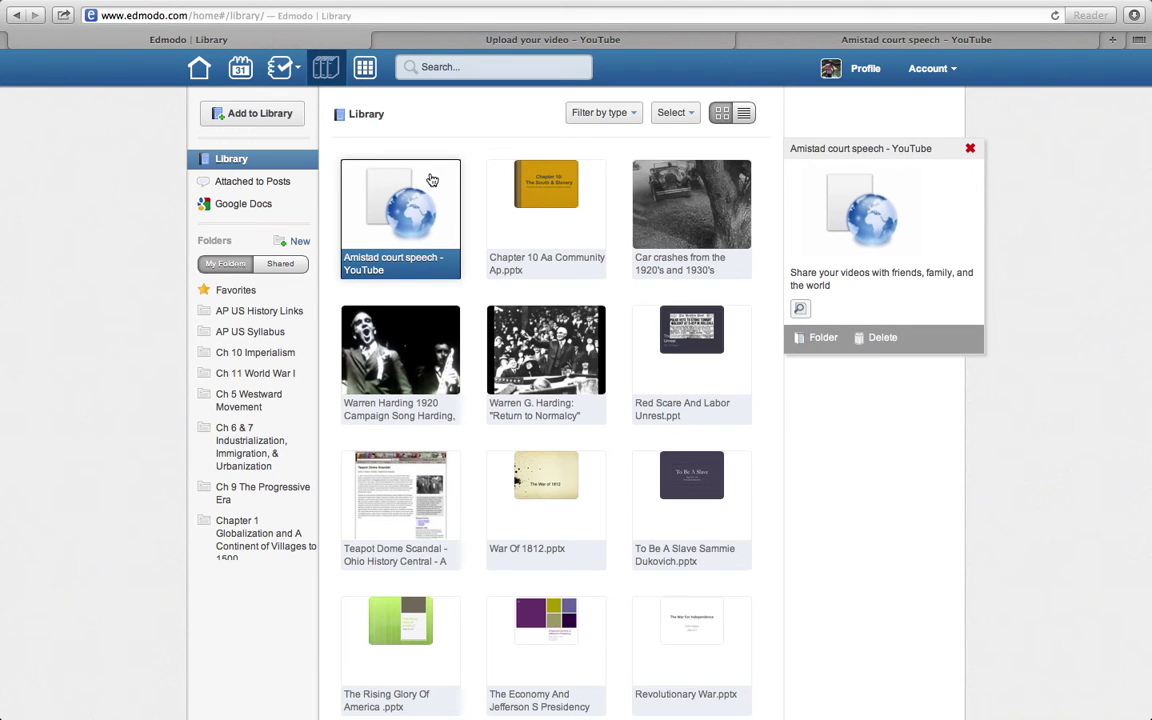
pyautogui.click(822, 339)
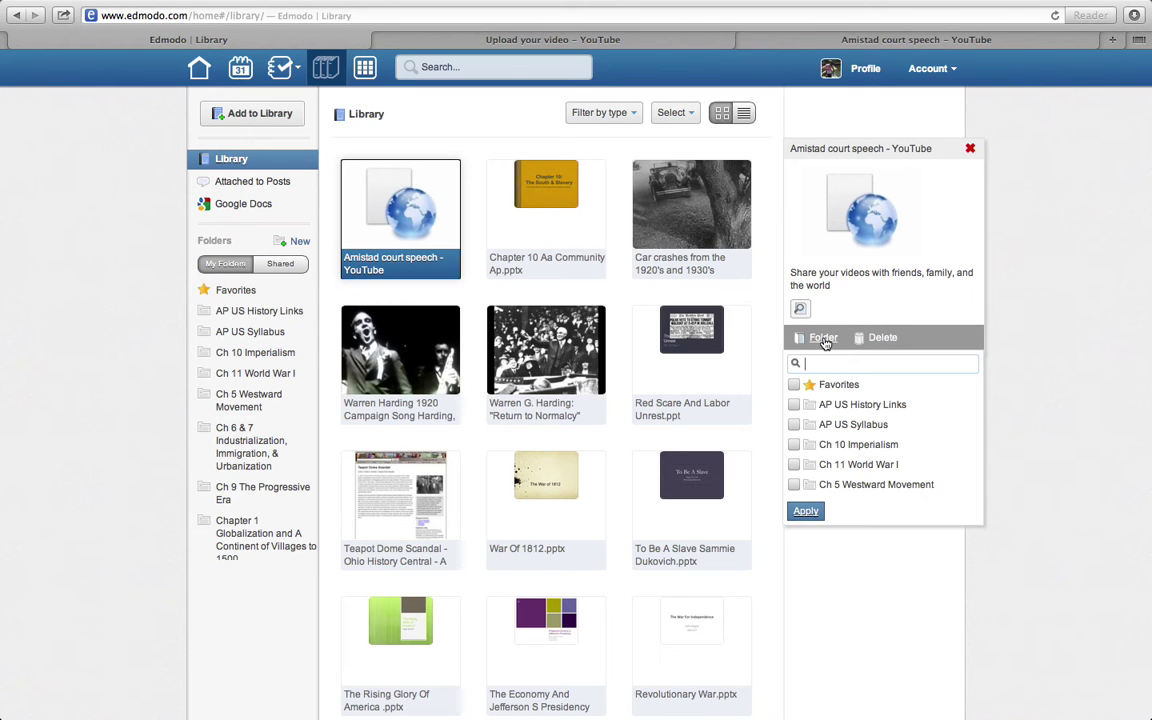
pyautogui.scroll(-5, 846, 433)
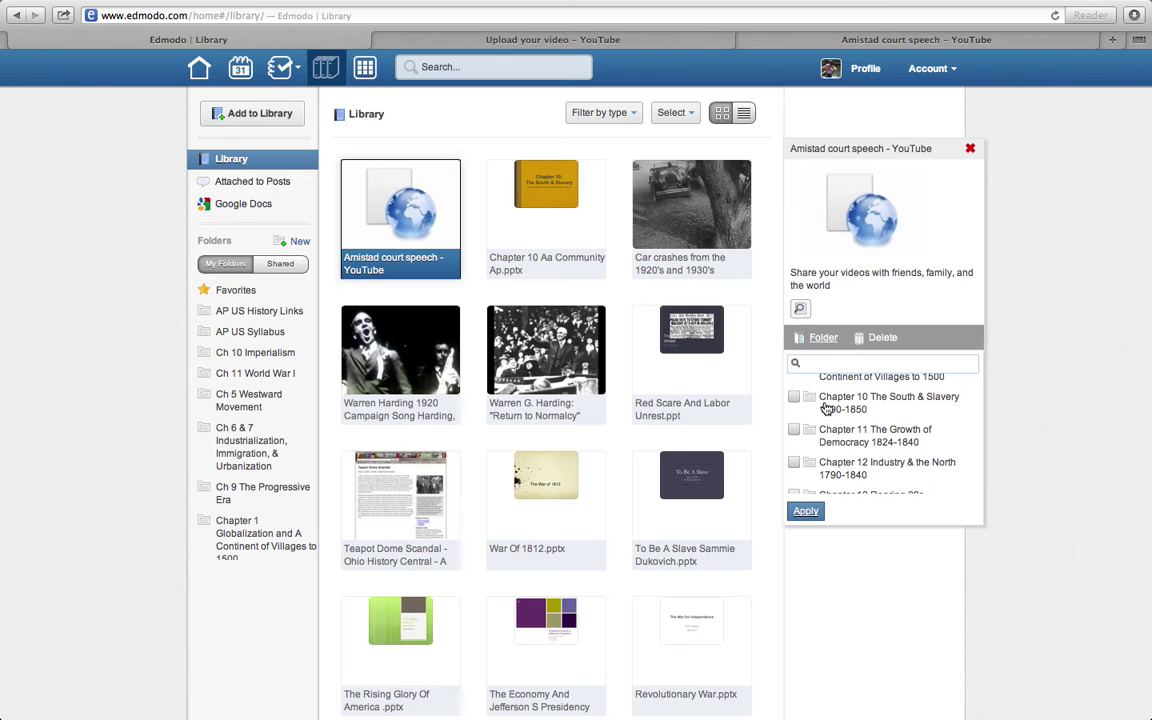
pyautogui.click(794, 397)
pyautogui.click(805, 511)
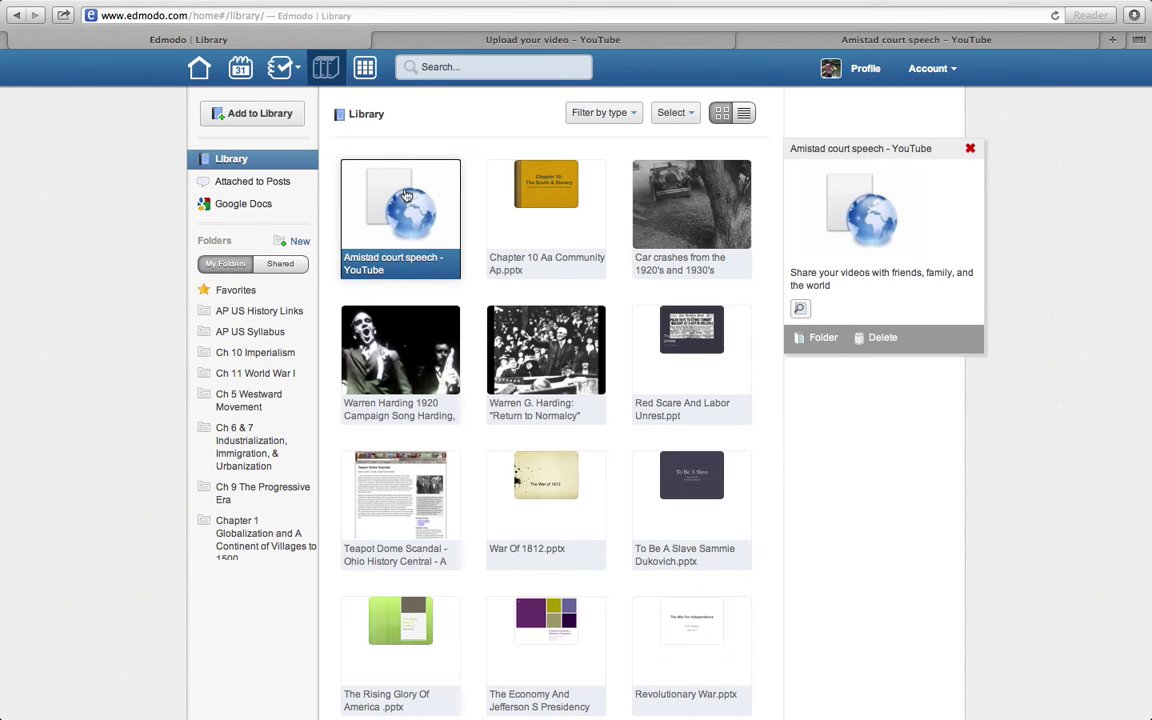
# Find and open the "Chapter 10 The South & Slavery 1790-1850" folder to check its contents.
pyautogui.scroll(-2, 230, 500)
pyautogui.scroll(-10, 230, 525)
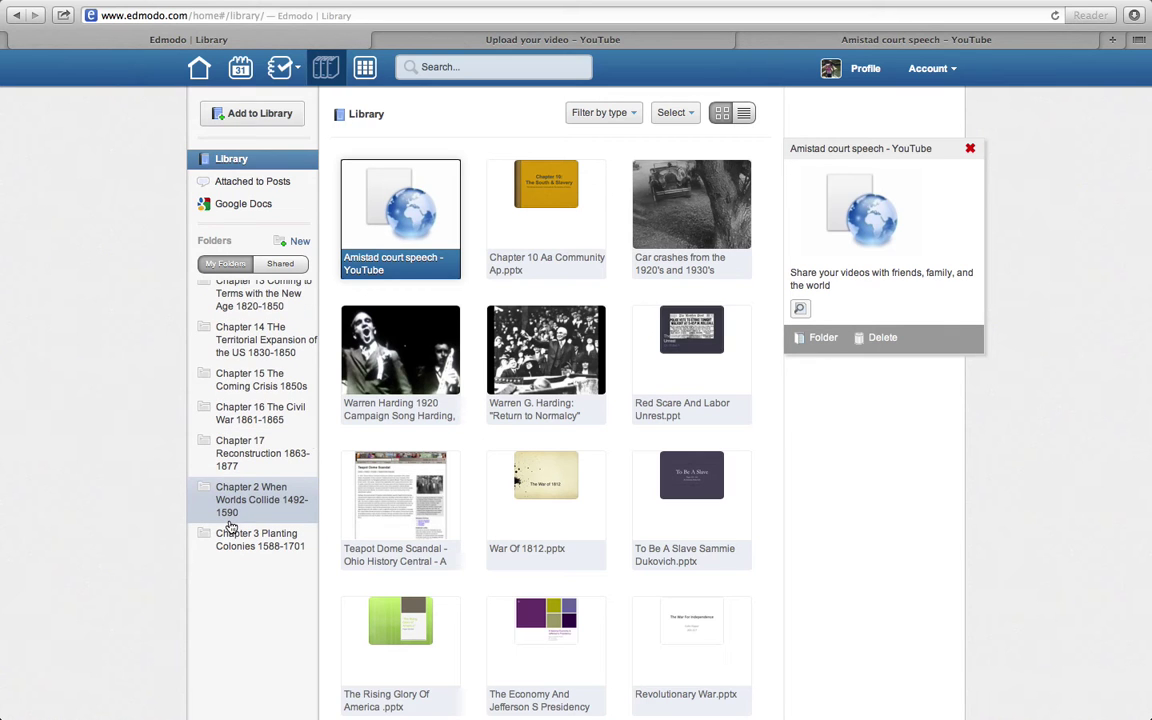
pyautogui.scroll(-4, 230, 525)
pyautogui.scroll(-5, 230, 525)
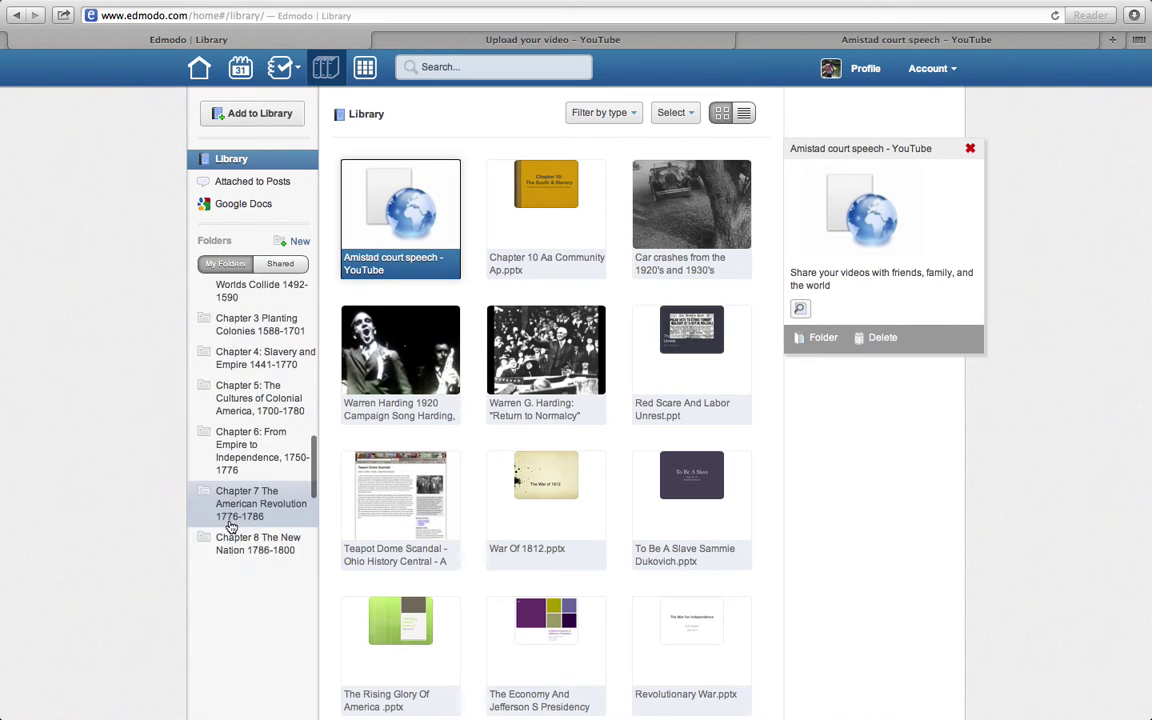
pyautogui.scroll(-5, 230, 527)
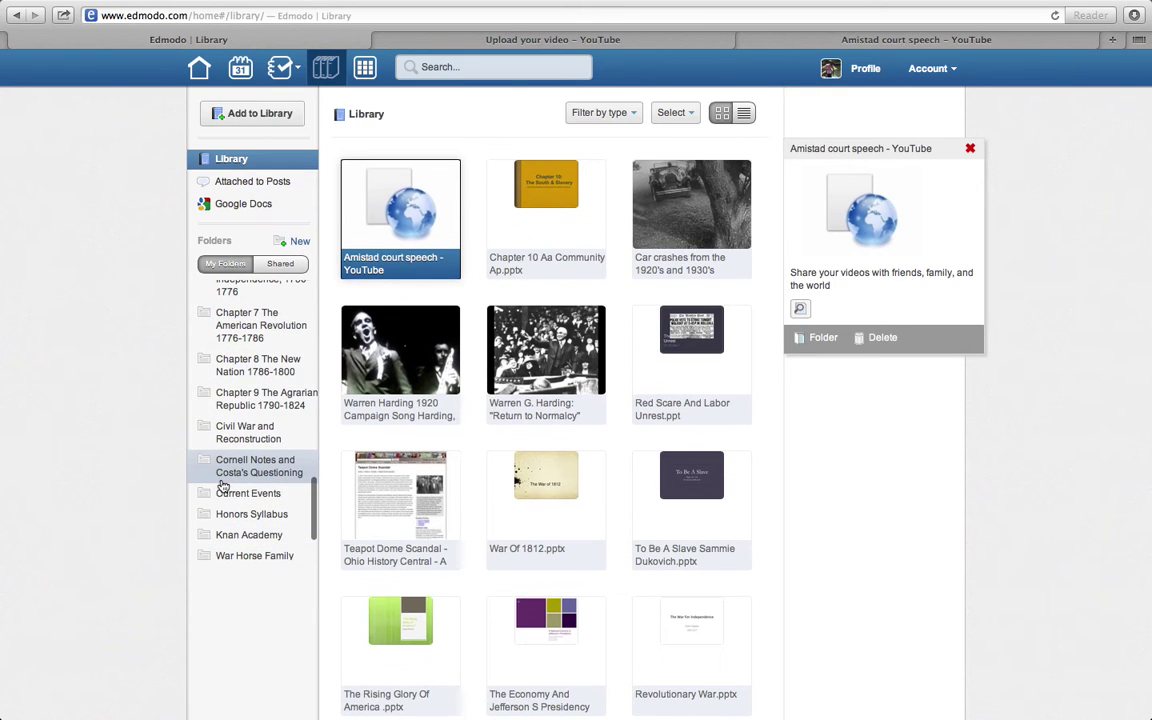
pyautogui.scroll(1, 222, 433)
pyautogui.scroll(3, 222, 433)
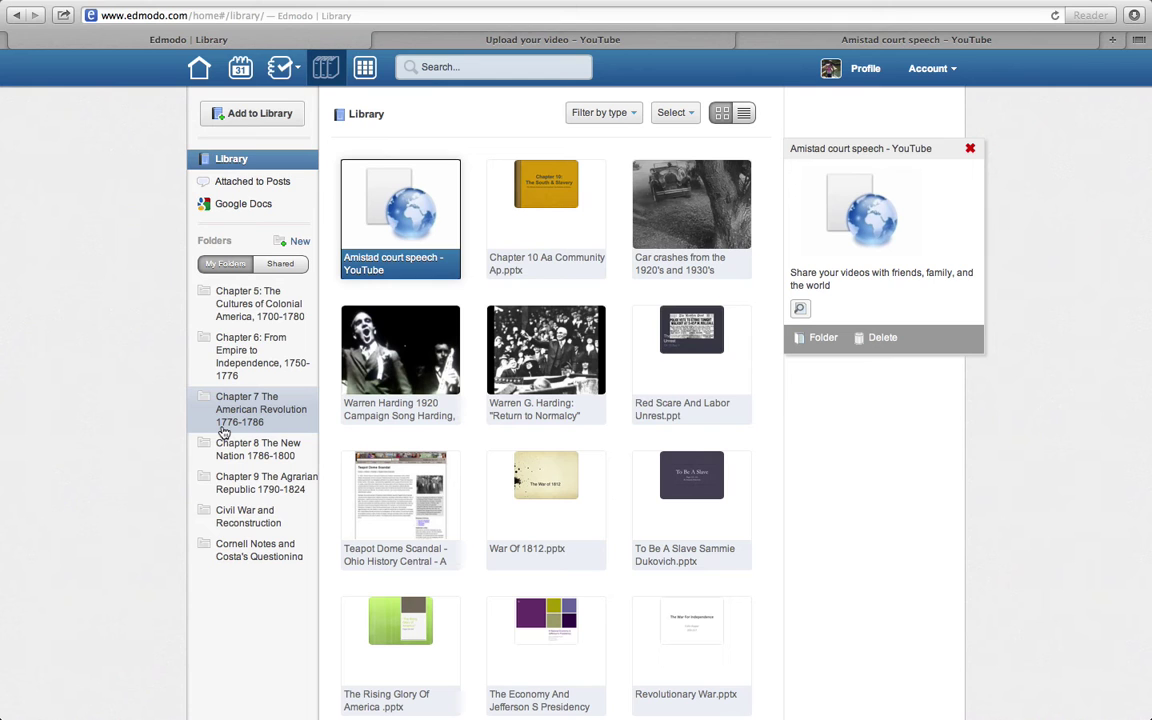
pyautogui.scroll(7, 224, 432)
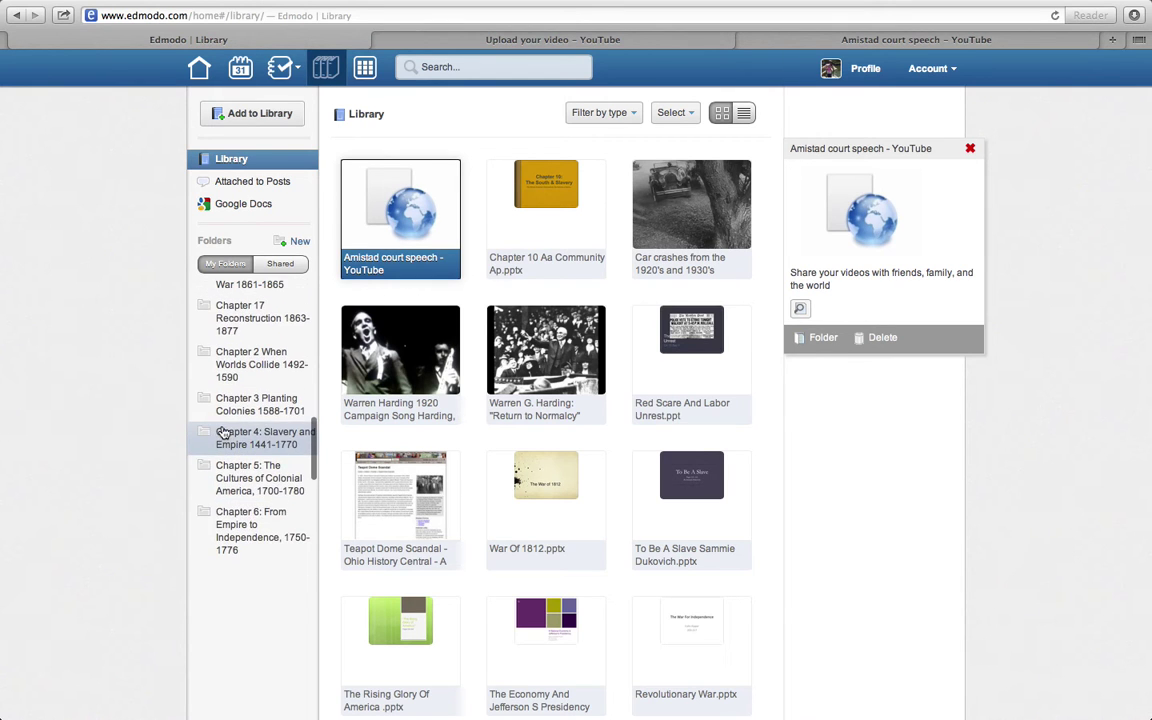
pyautogui.scroll(9, 224, 432)
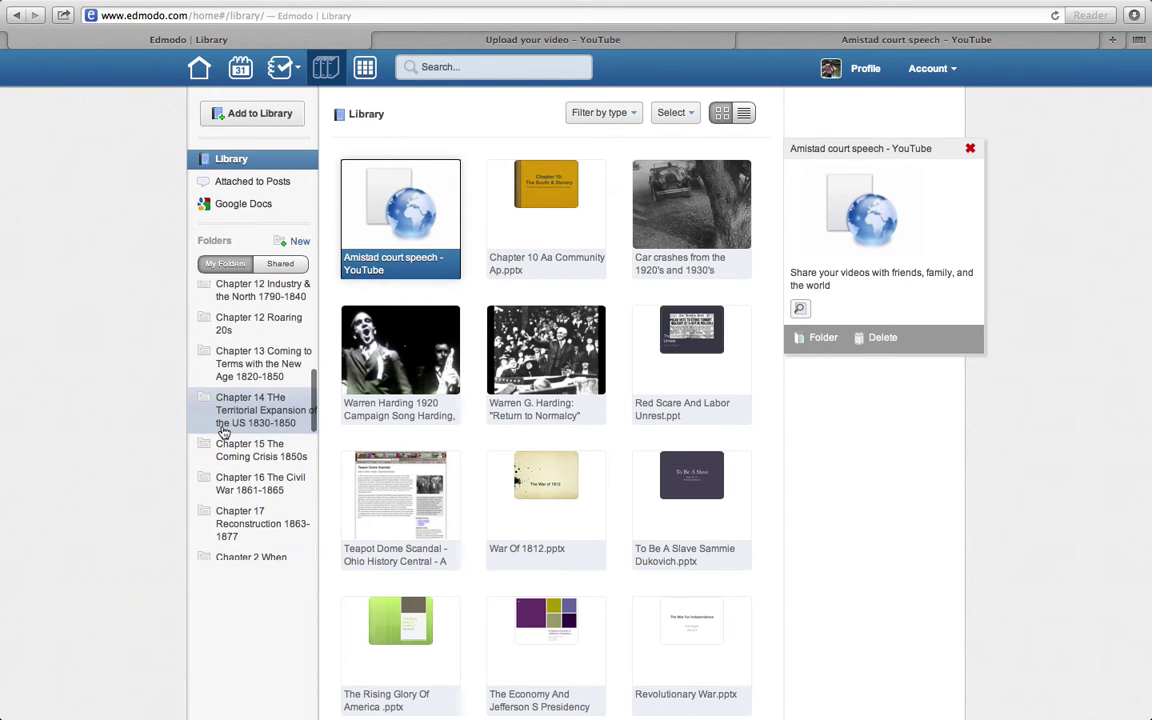
pyautogui.scroll(3, 222, 425)
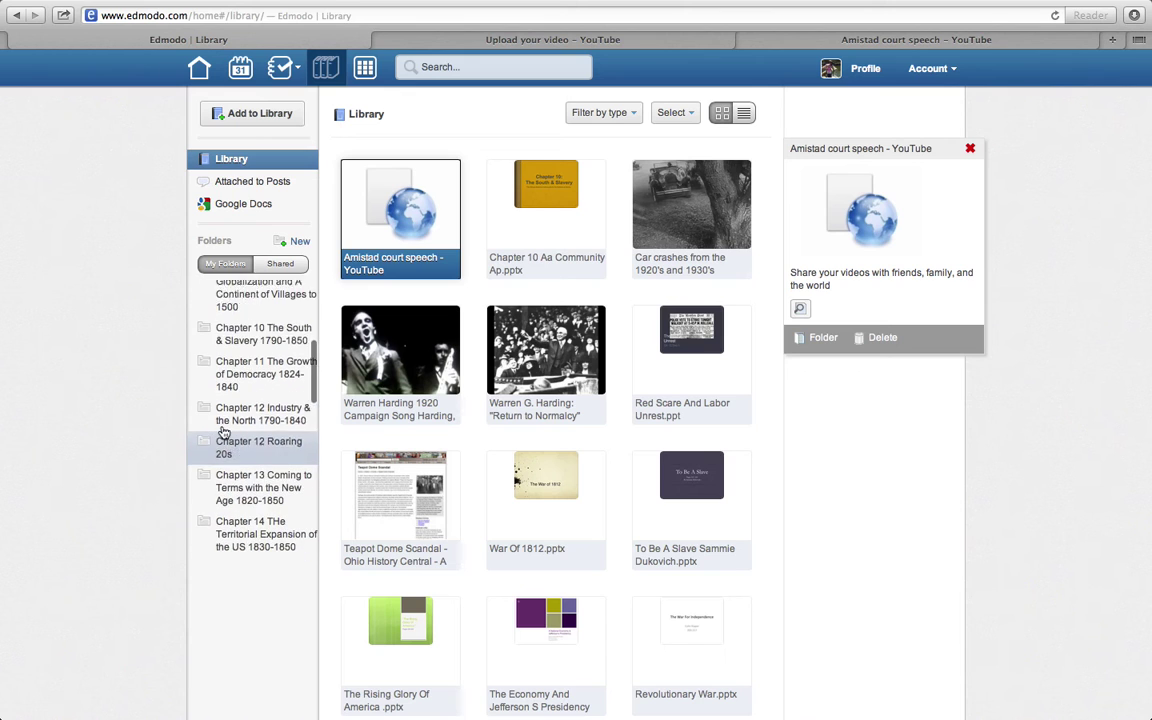
pyautogui.click(213, 344)
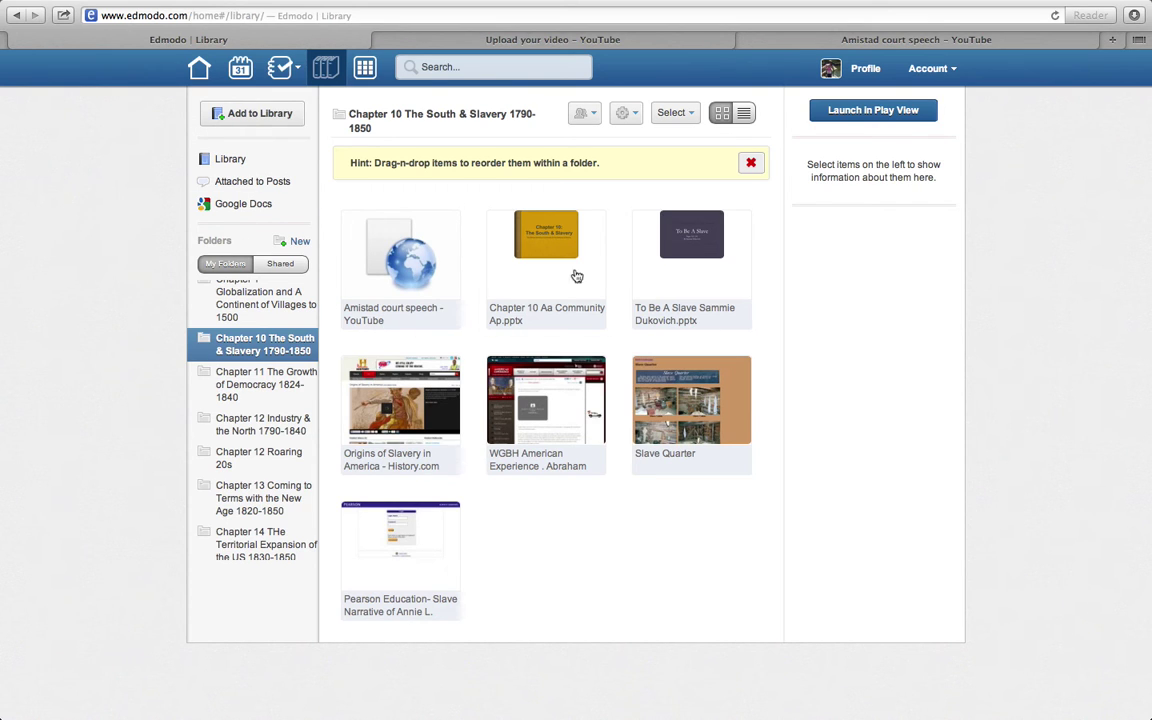
# Switch to the YouTube upload page, open the uploaded "Building an Edmodo Library" video, pause it and copy its share link.
pyautogui.click(656, 45)
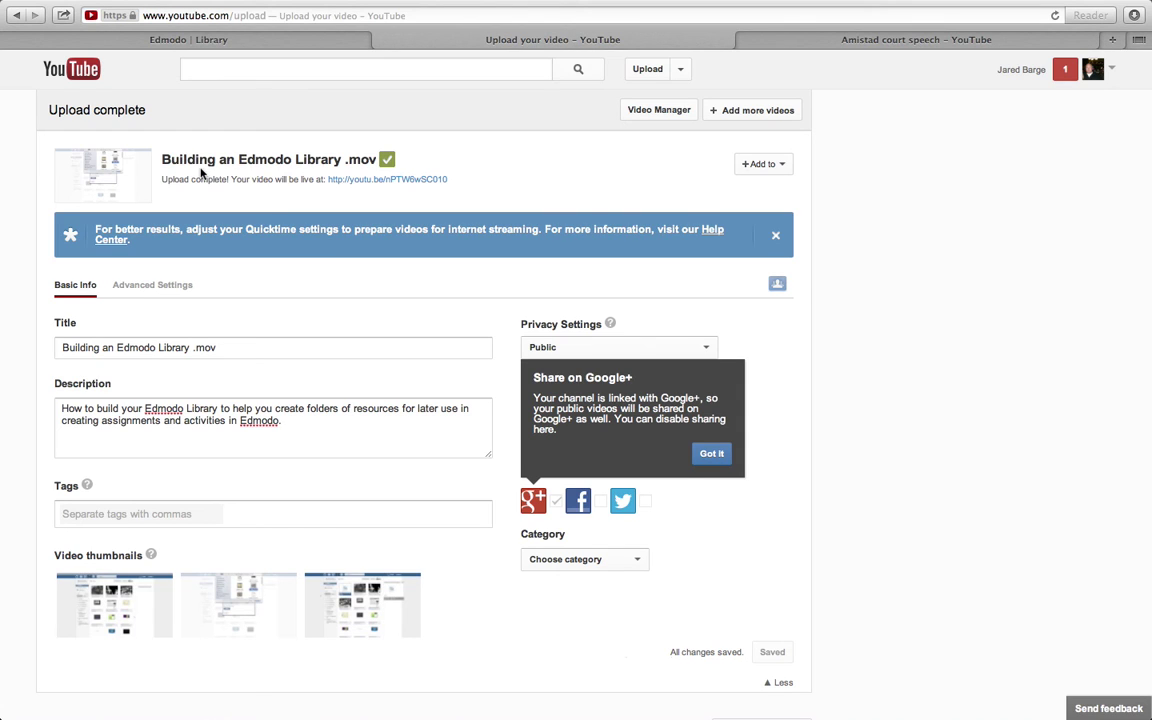
pyautogui.click(386, 181)
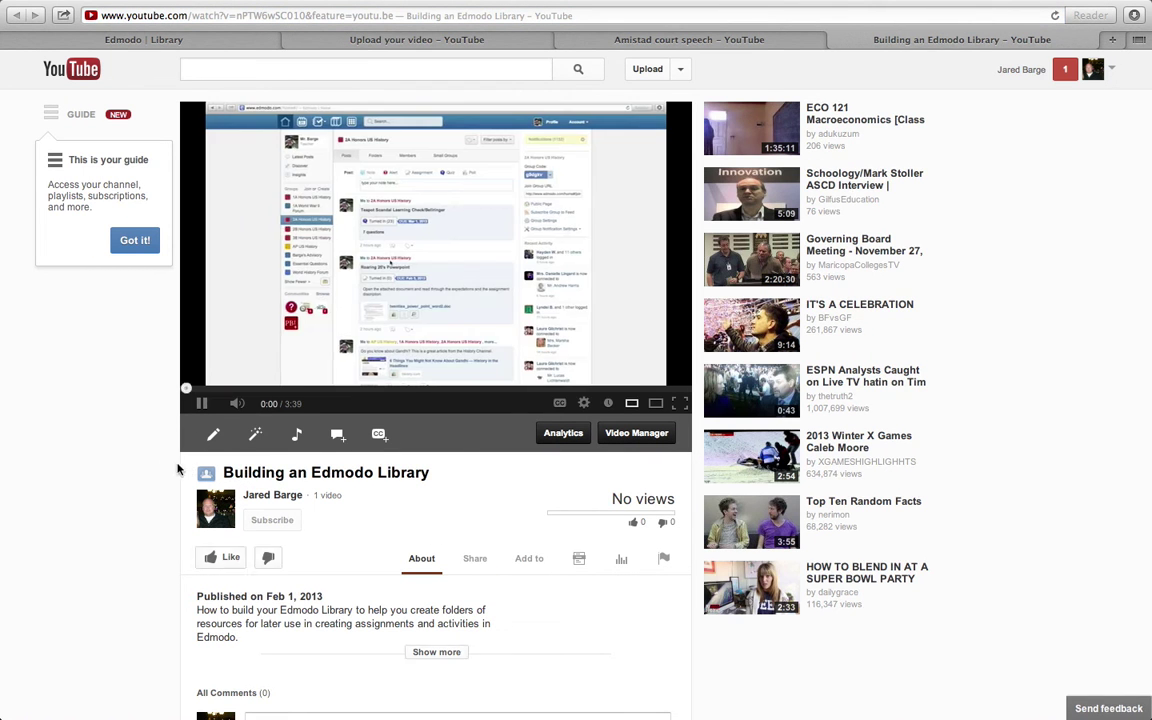
pyautogui.click(201, 403)
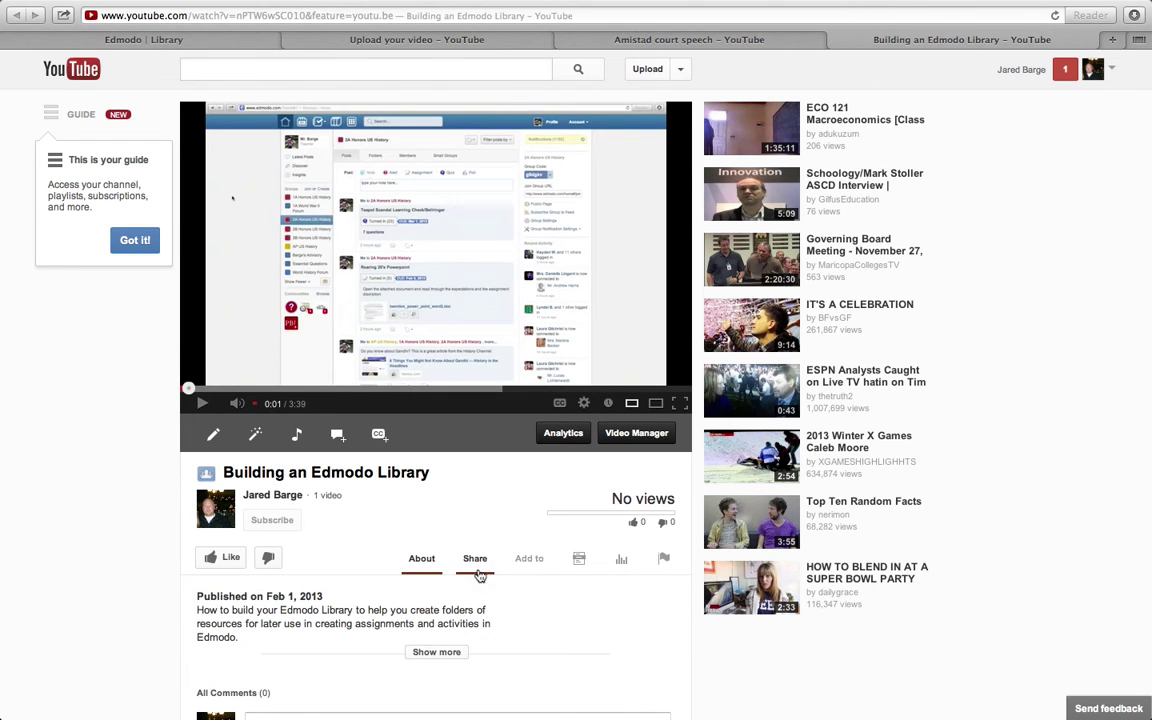
pyautogui.click(475, 559)
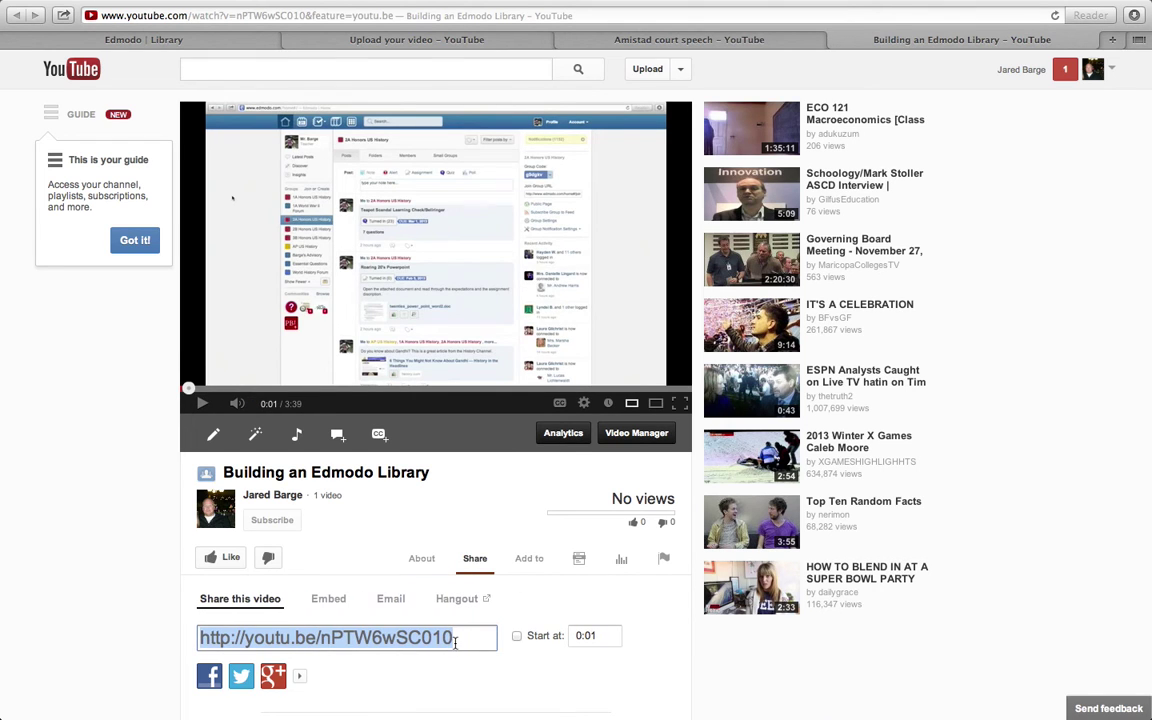
pyautogui.rightClick(455, 643)
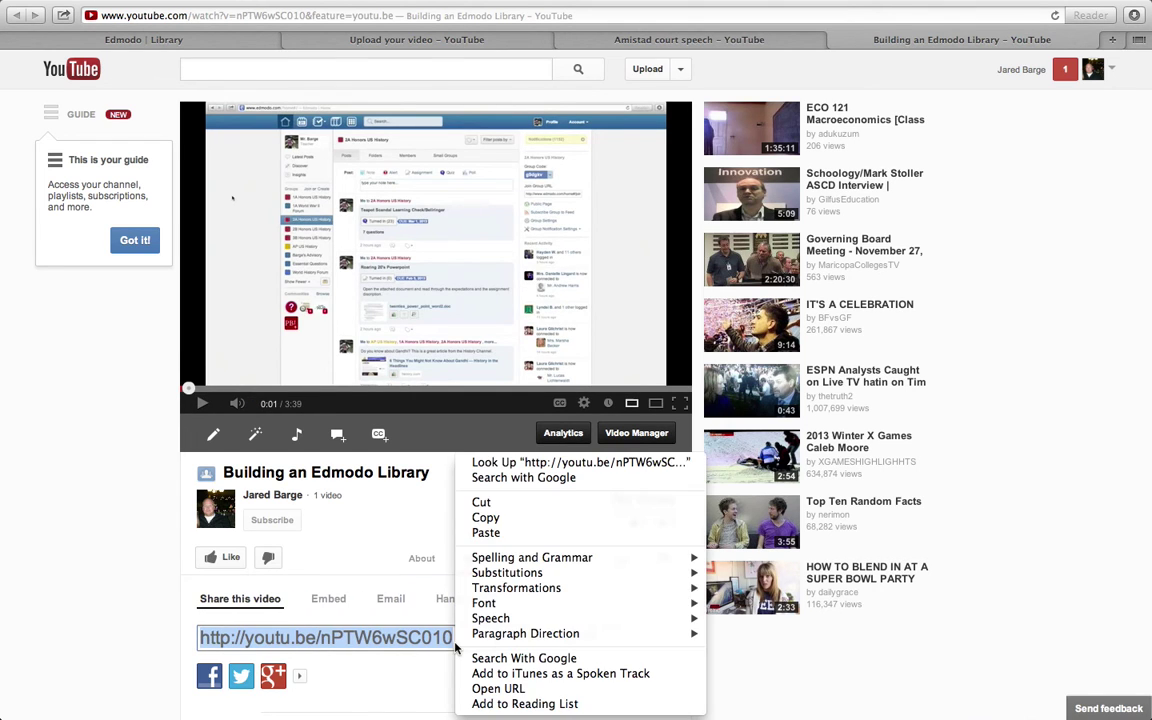
pyautogui.click(511, 524)
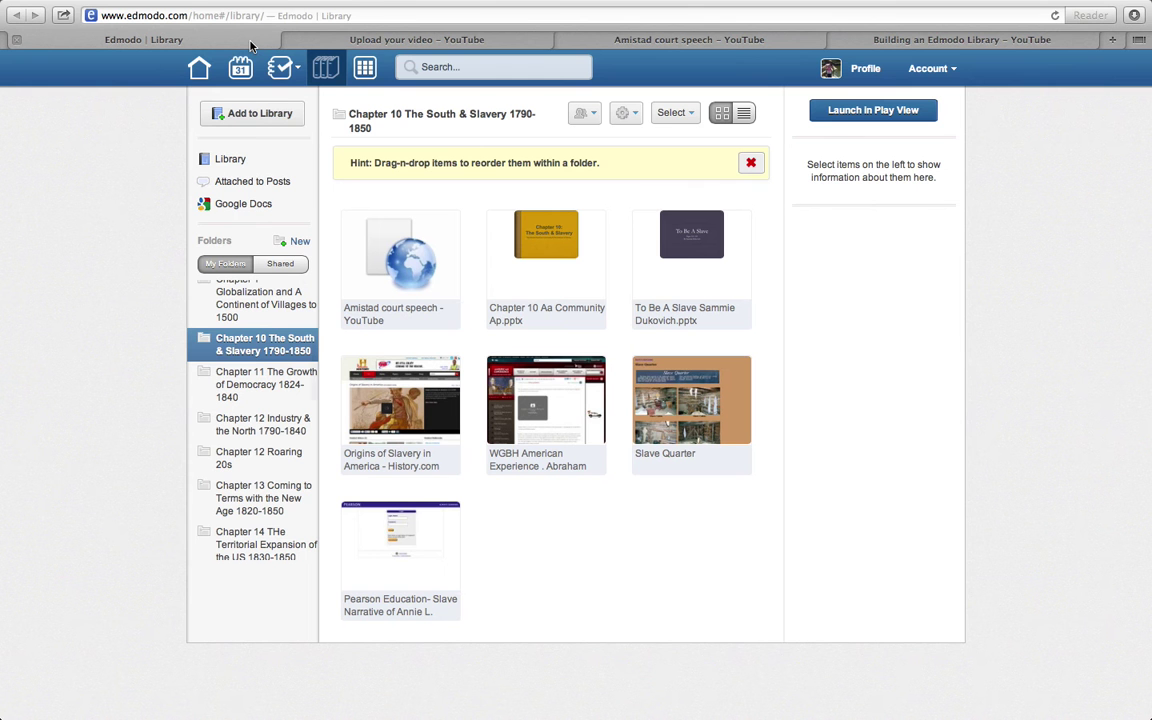
# Return to Edmodo and add the copied YouTube link, titled "Building an Edmodo Library", to the open "Chapter 10 The South & Slavery 1790-1850" folder.
pyautogui.click(229, 44)
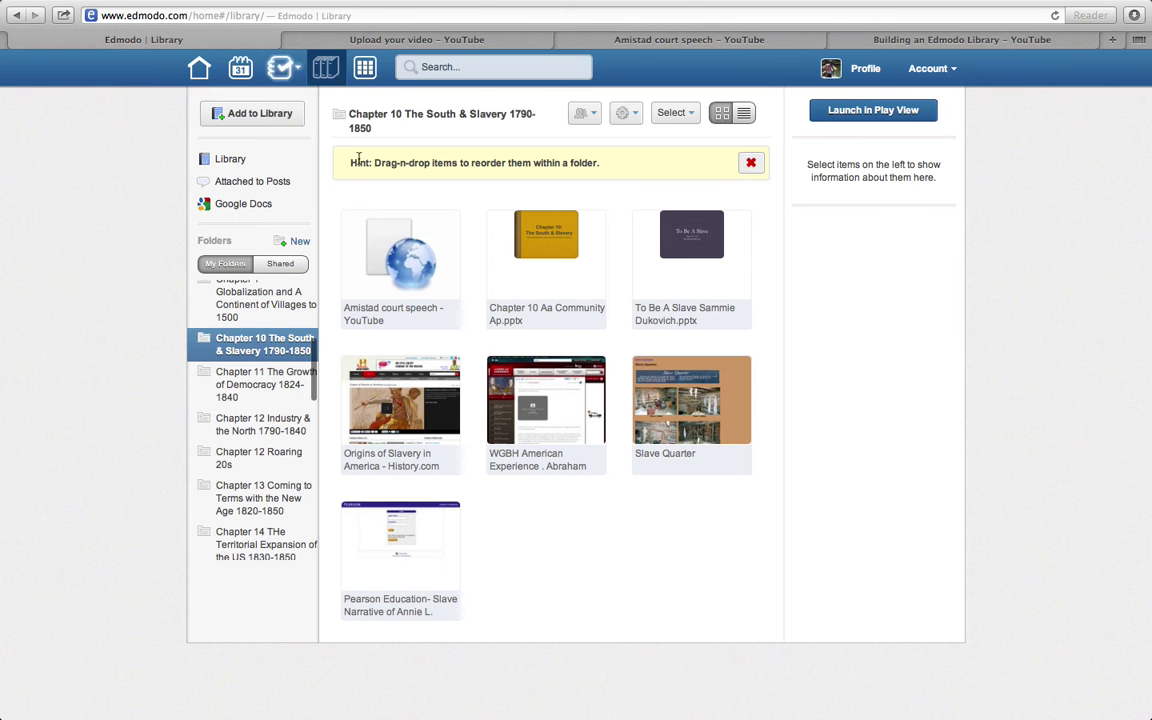
pyautogui.click(222, 116)
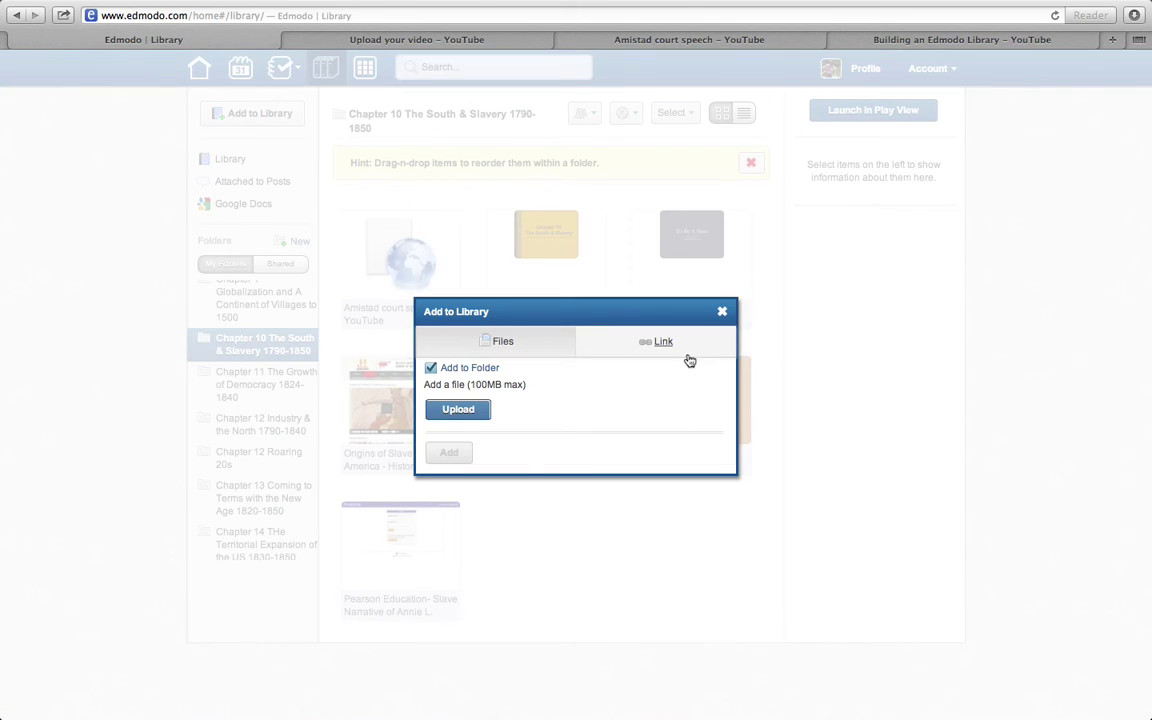
pyautogui.click(663, 343)
pyautogui.click(534, 390)
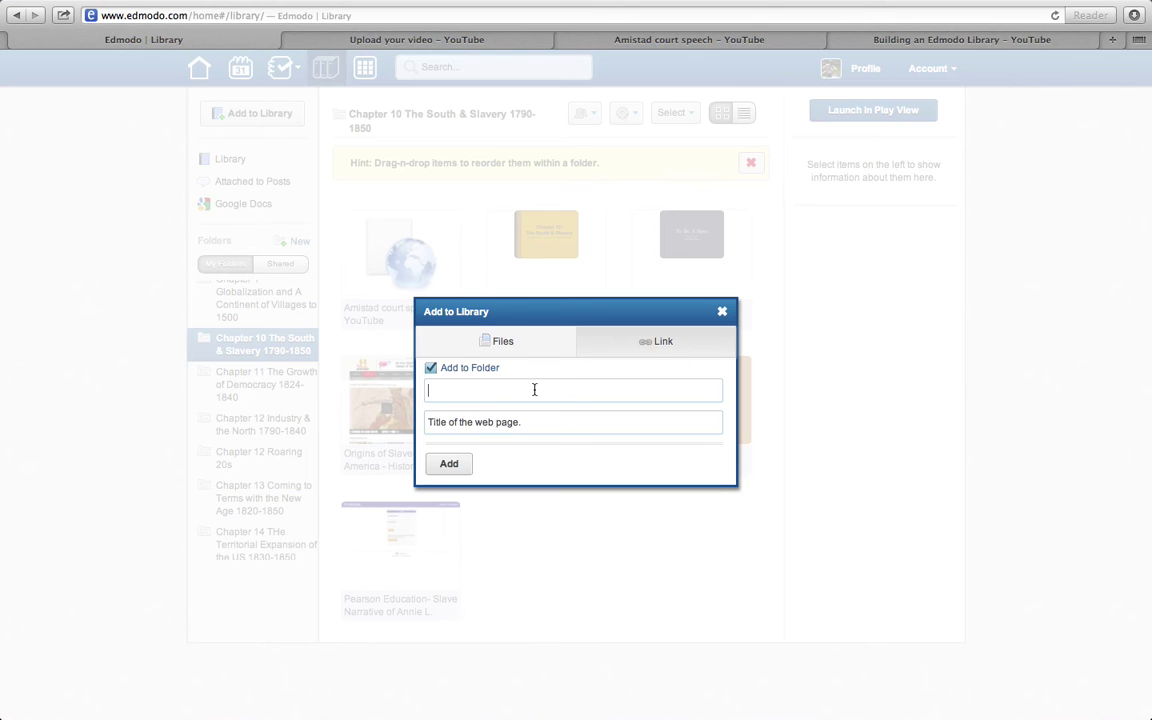
pyautogui.rightClick(534, 390)
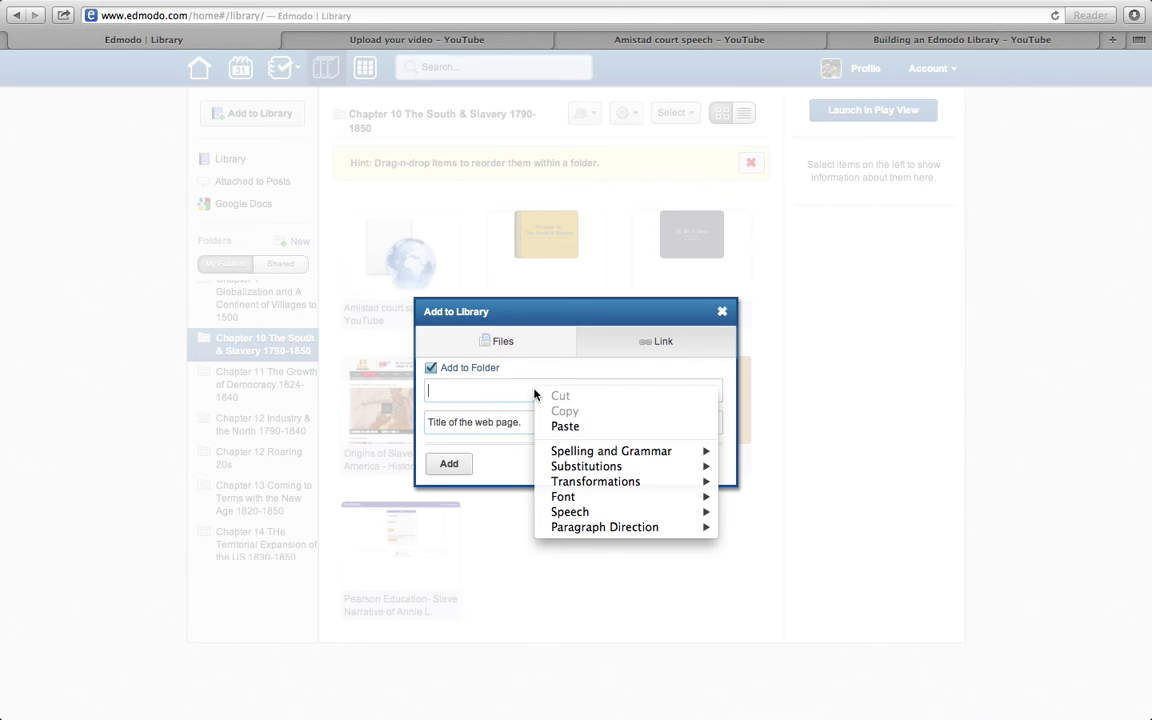
pyautogui.click(565, 427)
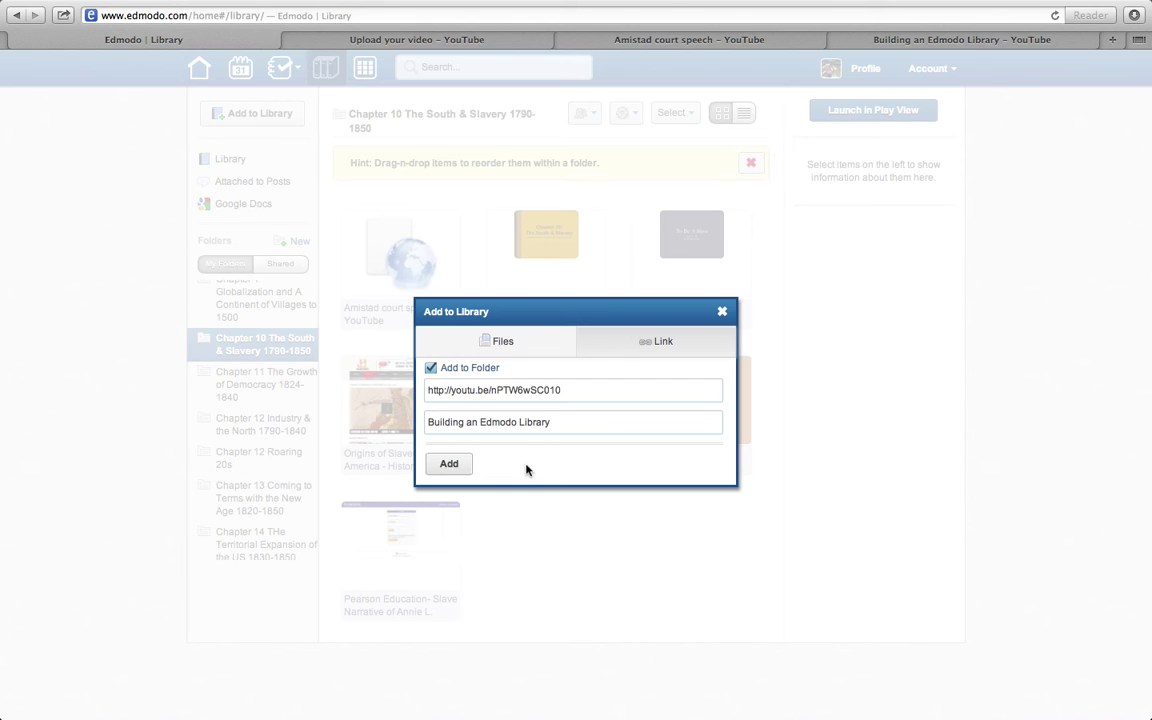
pyautogui.click(455, 465)
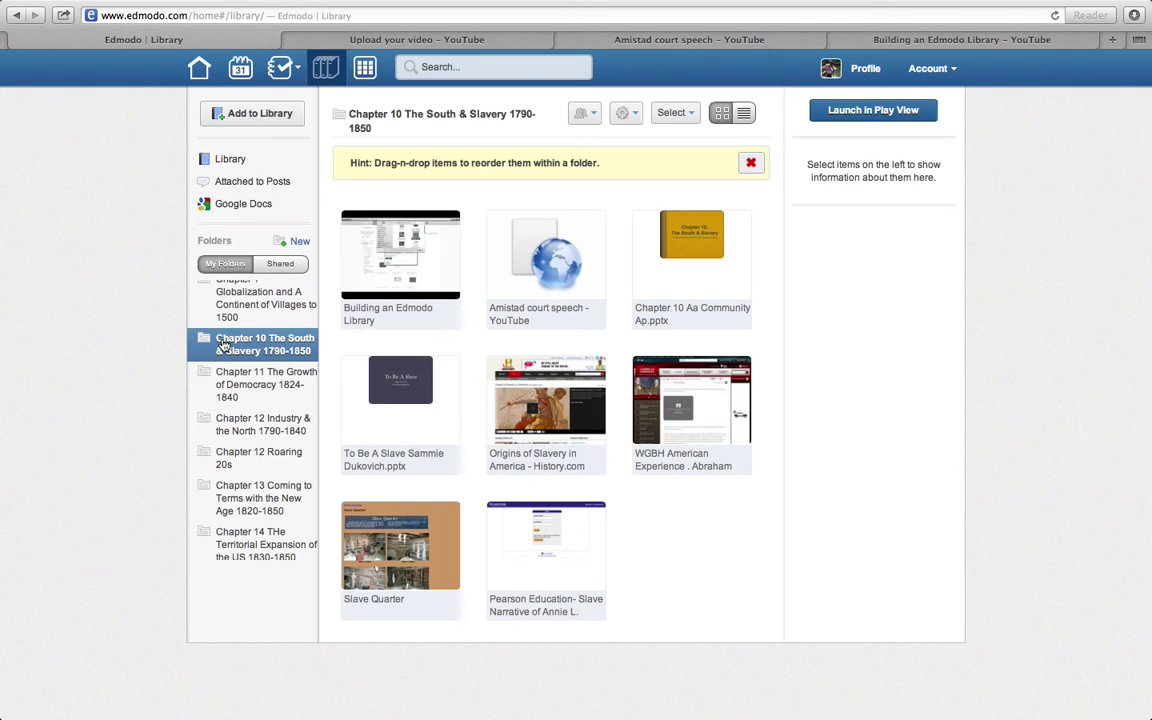
# Check the full library, reopen the "Chapter 10 The South & Slavery 1790-1850" folder and remove the "Building an Edmodo Library" link from it.
pyautogui.click(229, 163)
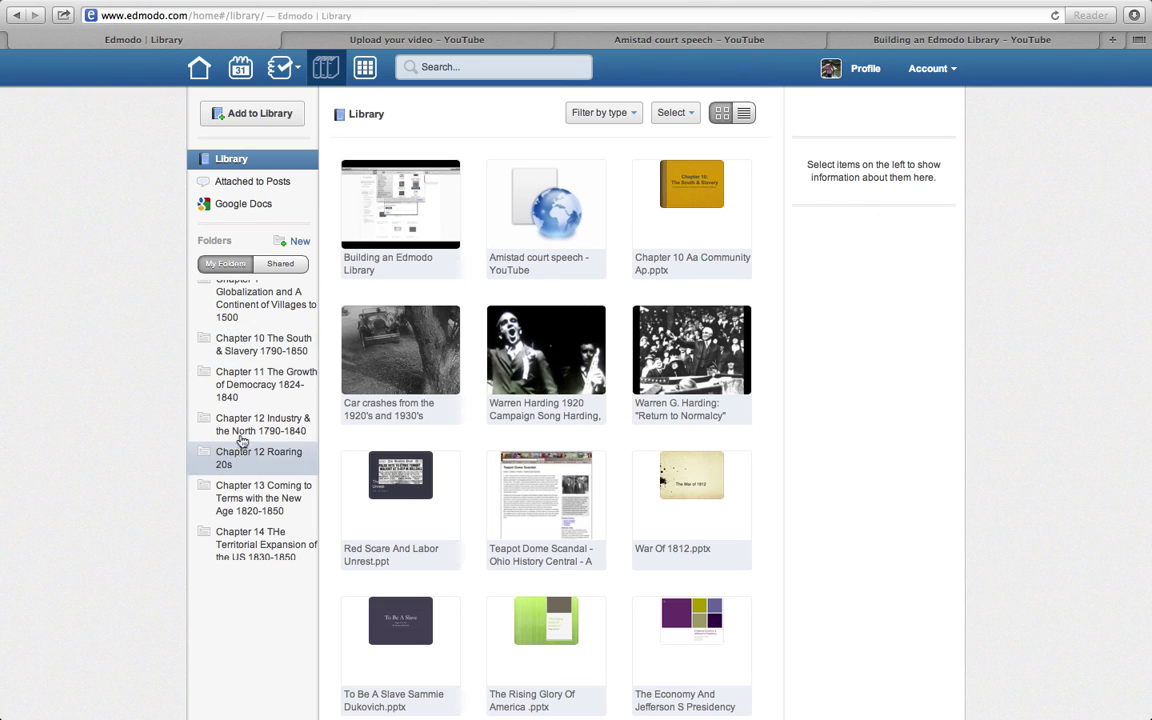
pyautogui.click(240, 344)
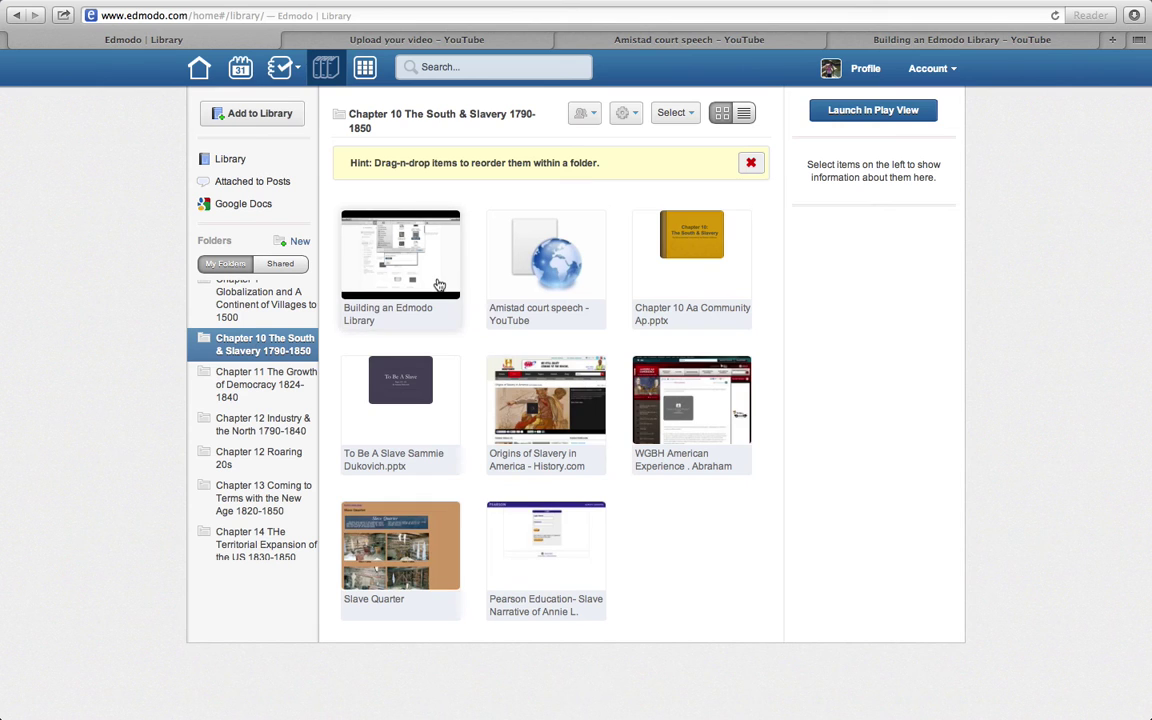
pyautogui.click(437, 285)
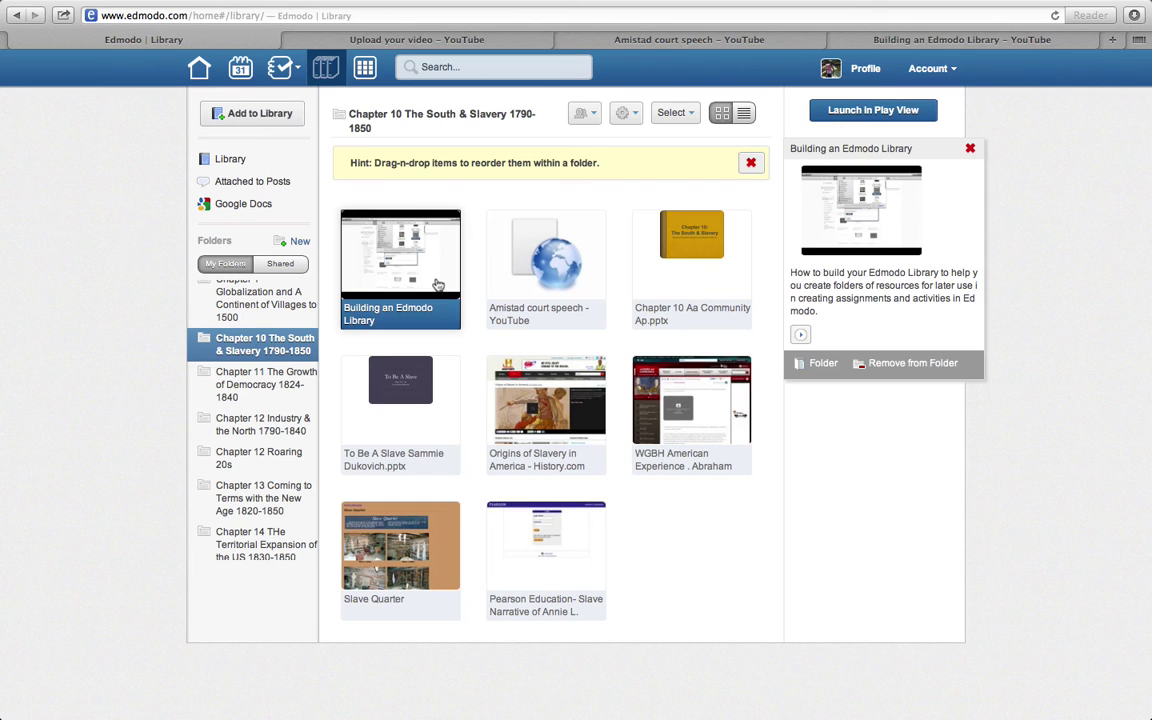
pyautogui.click(913, 364)
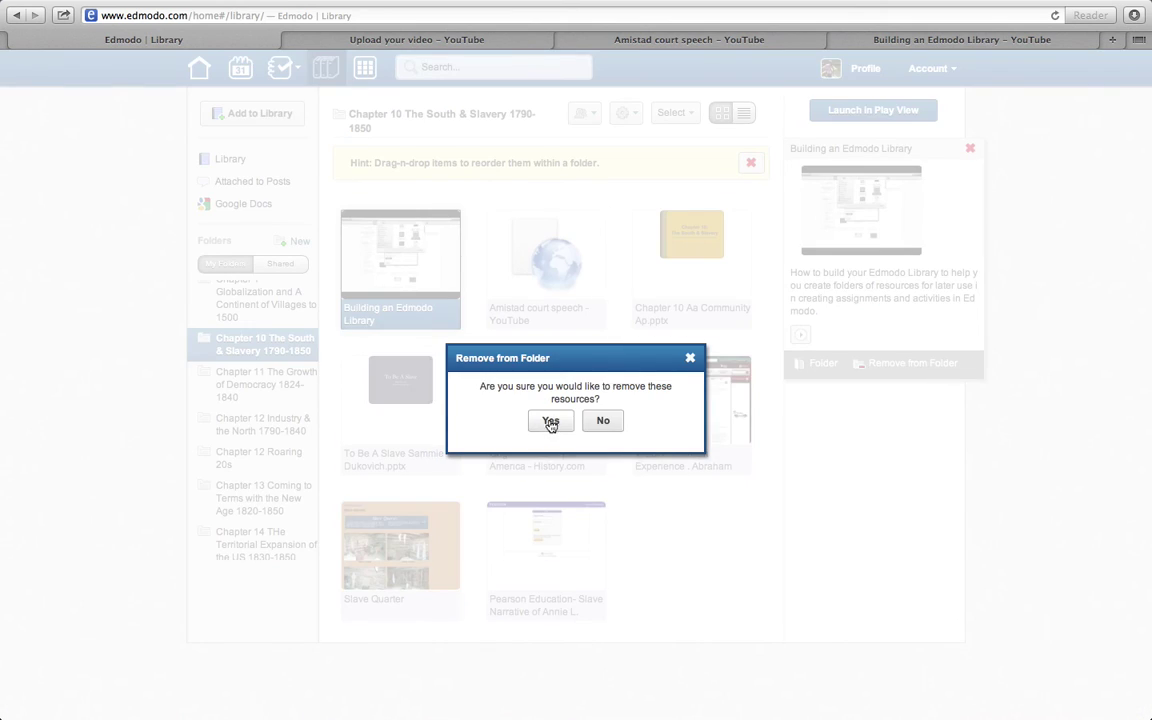
pyautogui.click(549, 421)
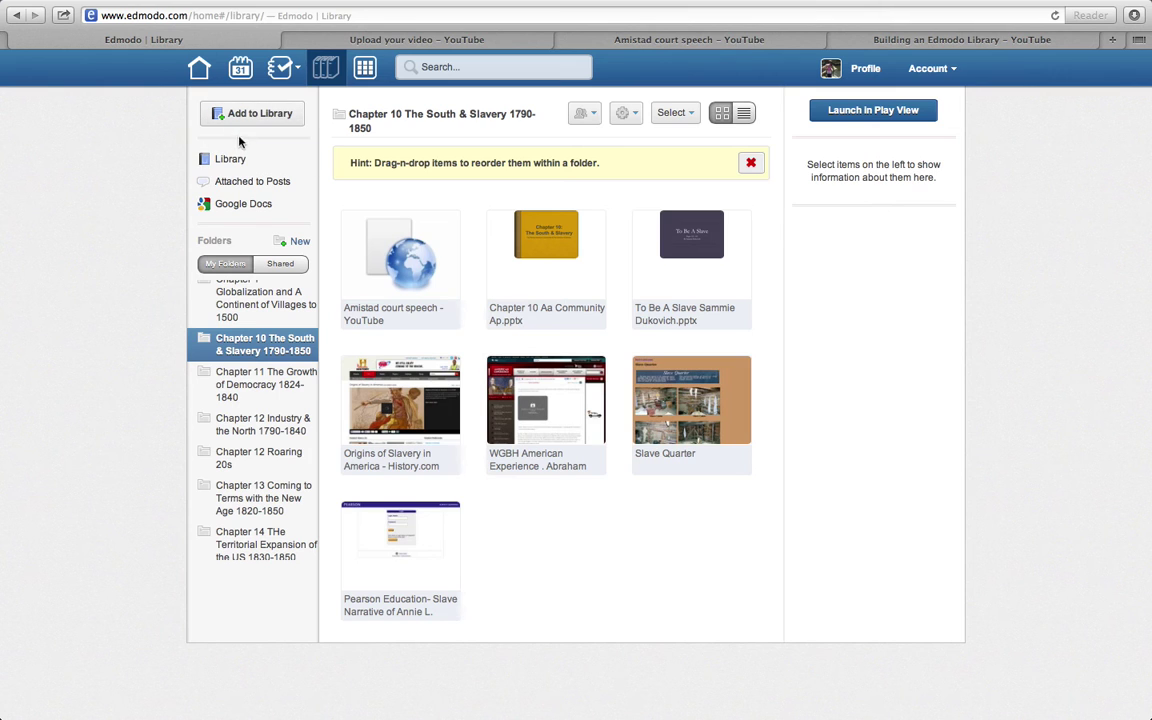
# Open the full library to check that the "Building an Edmodo Library" link is listed, and switch to the desktop.
pyautogui.click(229, 162)
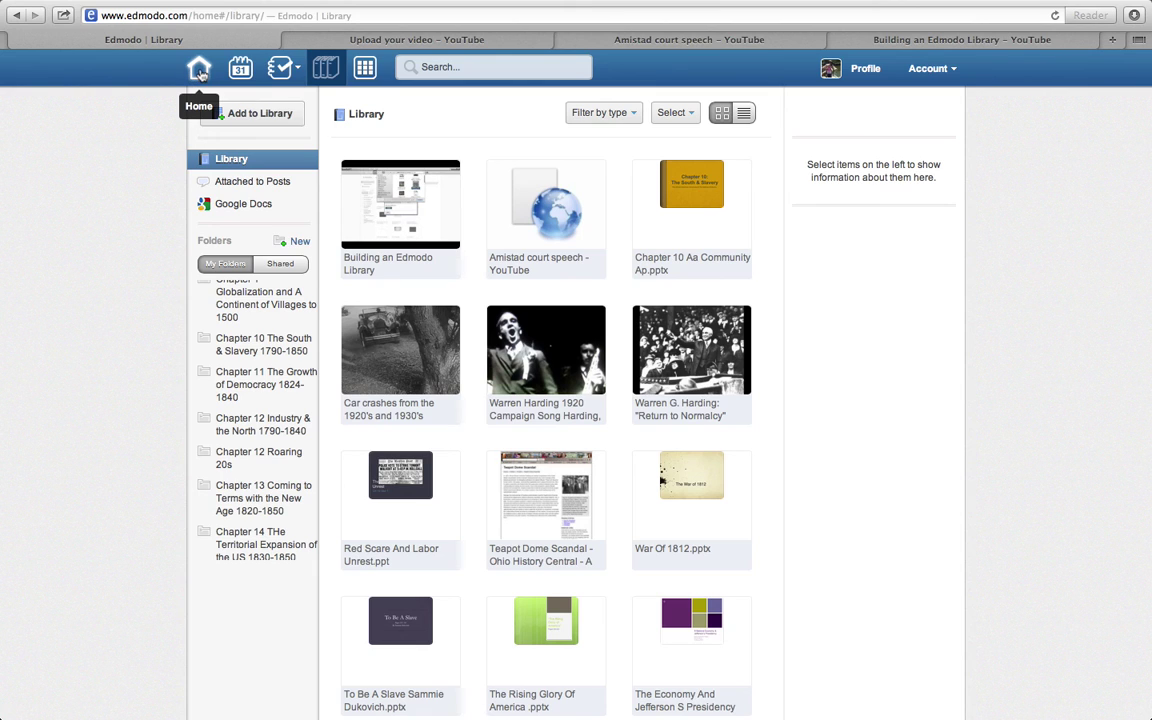
pyautogui.hotkey('ctrl', 'Left')
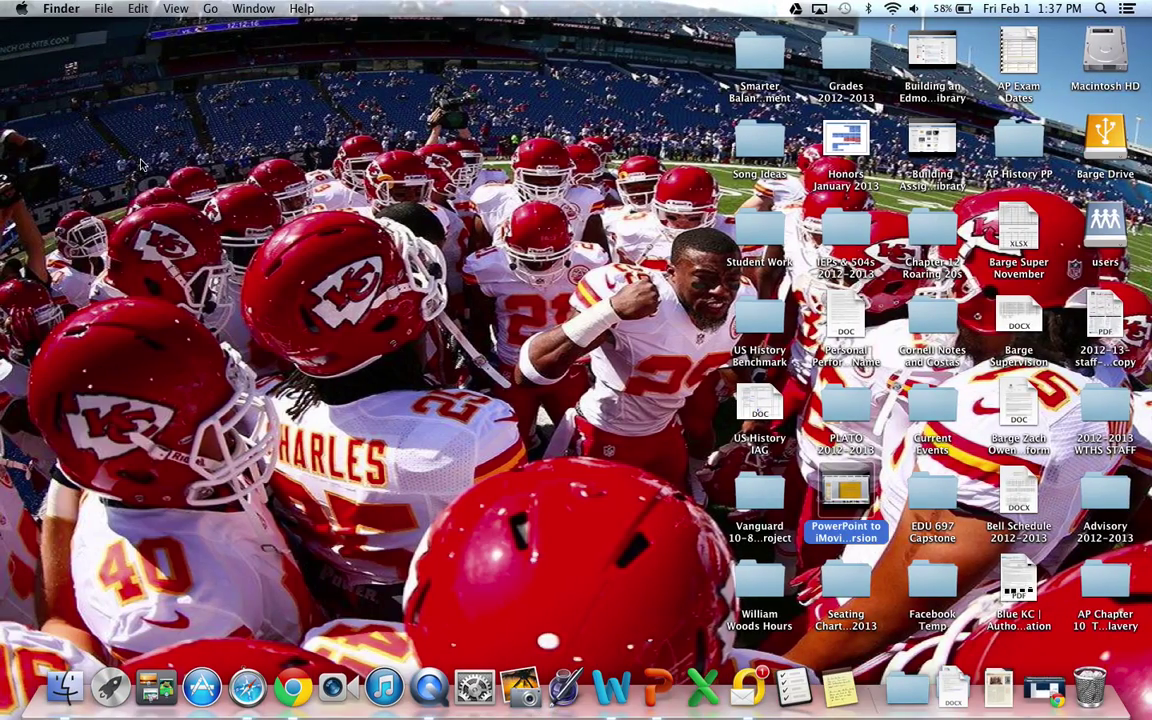